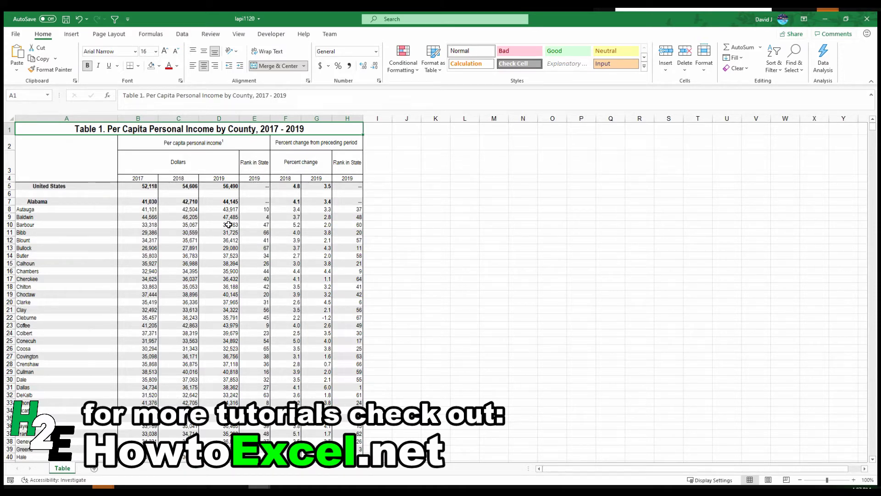
Delete the 2017 and 2018 income columns B:C
{"action": "left_click_drag", "start_coordinate": [184, 118], "coordinate": [149, 118]}
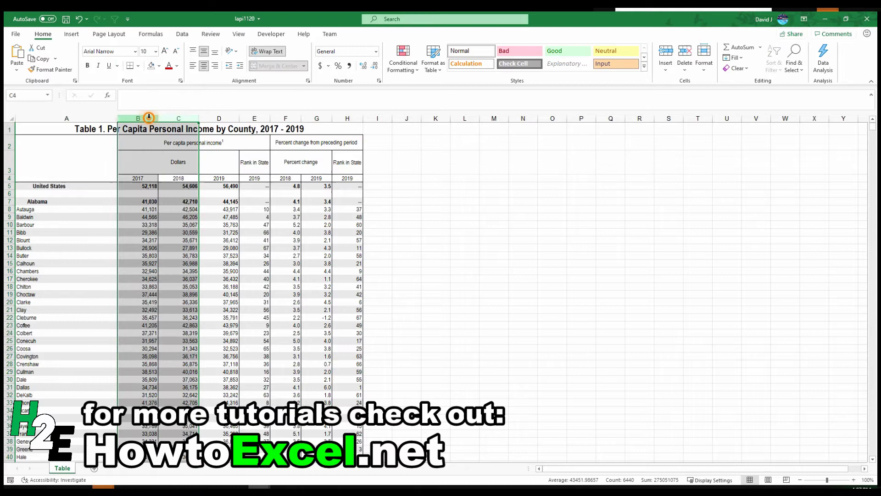
{"action": "right_click", "coordinate": [149, 118]}
{"action": "left_click", "coordinate": [188, 205]}
{"action": "left_click", "coordinate": [182, 240]}
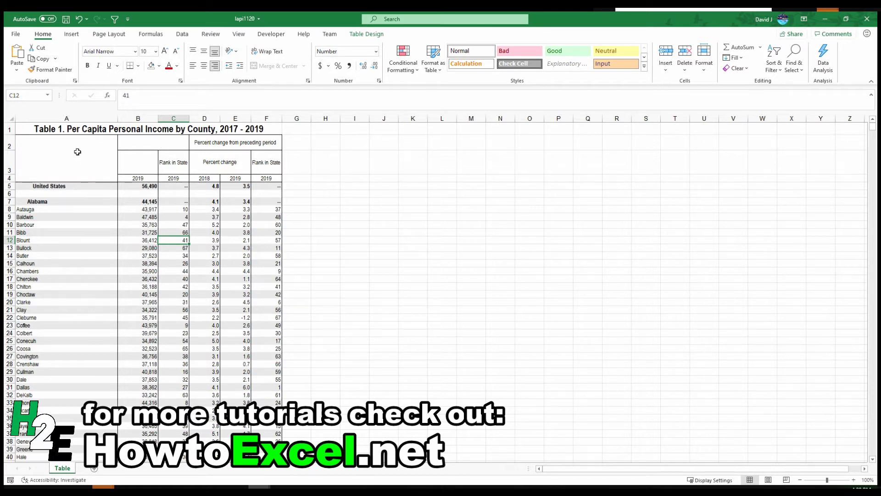
Insert a blank column A before the table and widen it
{"action": "right_click", "coordinate": [74, 120]}
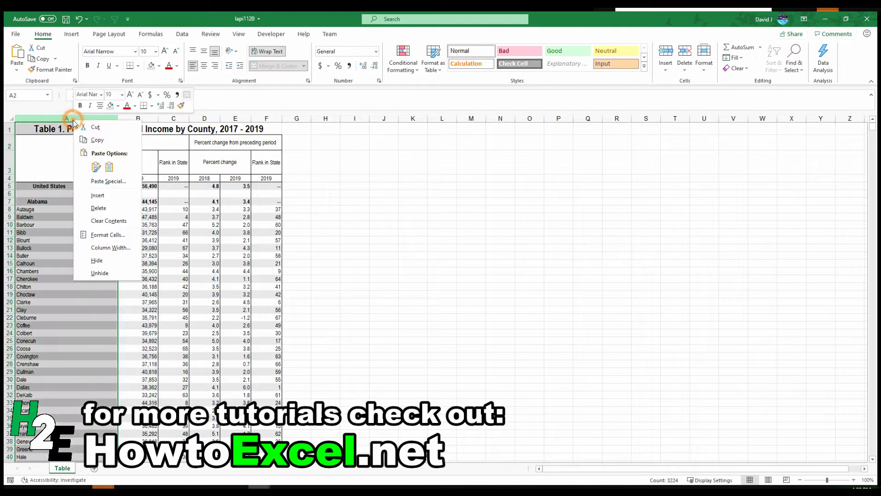
{"action": "left_click", "coordinate": [113, 195]}
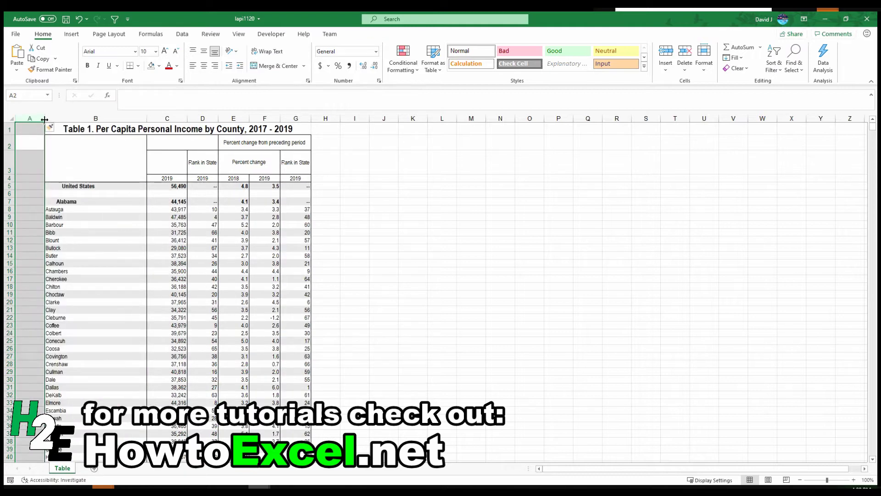
{"action": "left_click_drag", "start_coordinate": [44, 118], "coordinate": [87, 119]}
{"action": "left_click", "coordinate": [126, 200]}
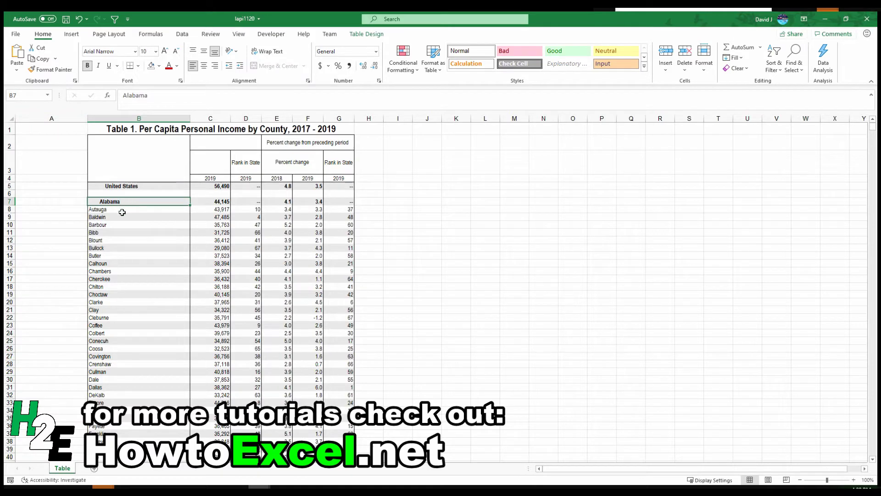
{"action": "scroll", "coordinate": [121, 213], "scroll_direction": "down", "scroll_amount": 20}
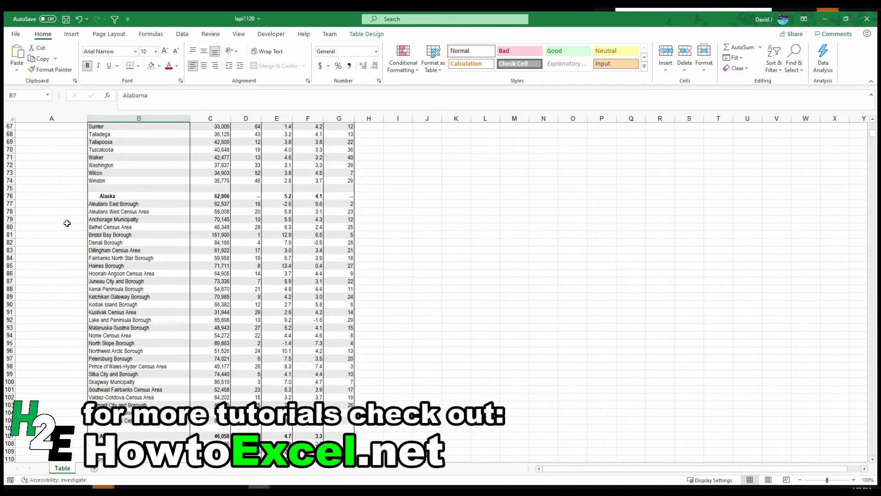
{"action": "scroll", "coordinate": [67, 223], "scroll_direction": "up", "scroll_amount": 20}
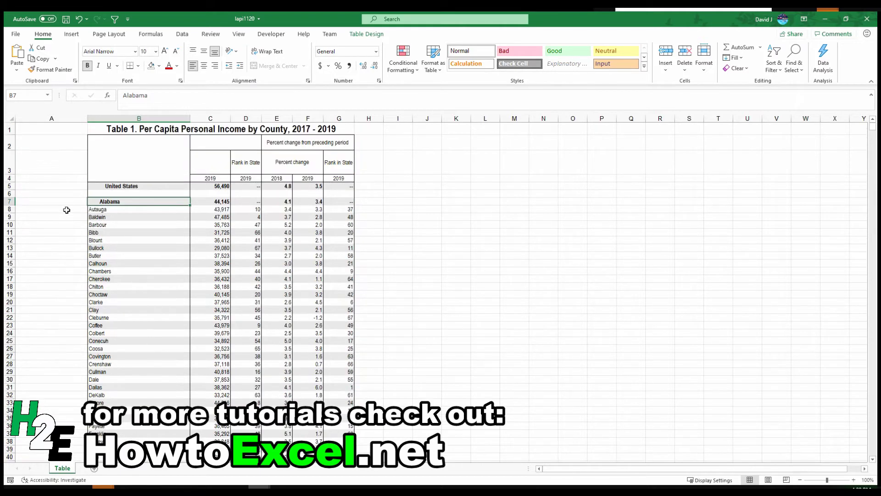
{"action": "left_click", "coordinate": [66, 210]}
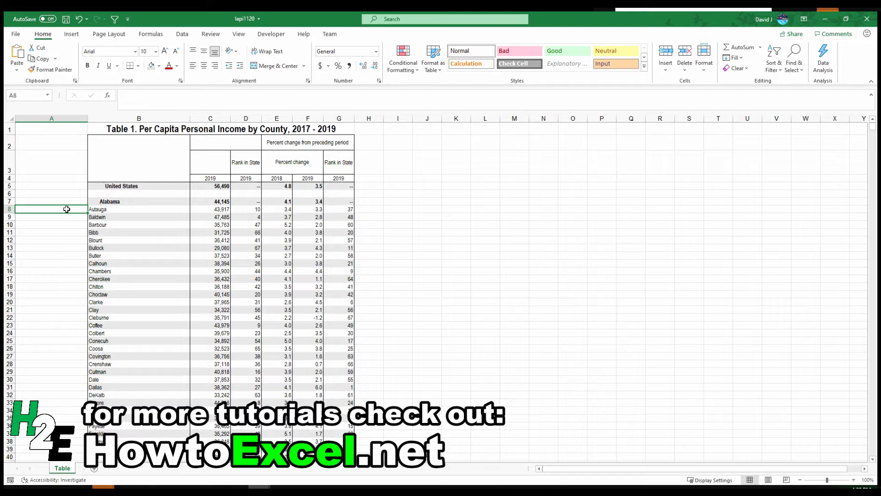
{"action": "type", "text": "=IF("}
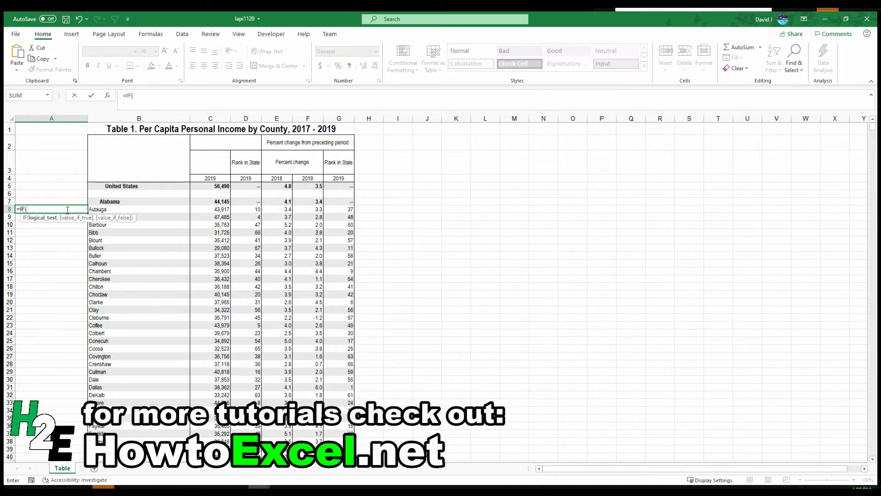
{"action": "key", "text": "Escape"}
{"action": "key", "text": "Up"}
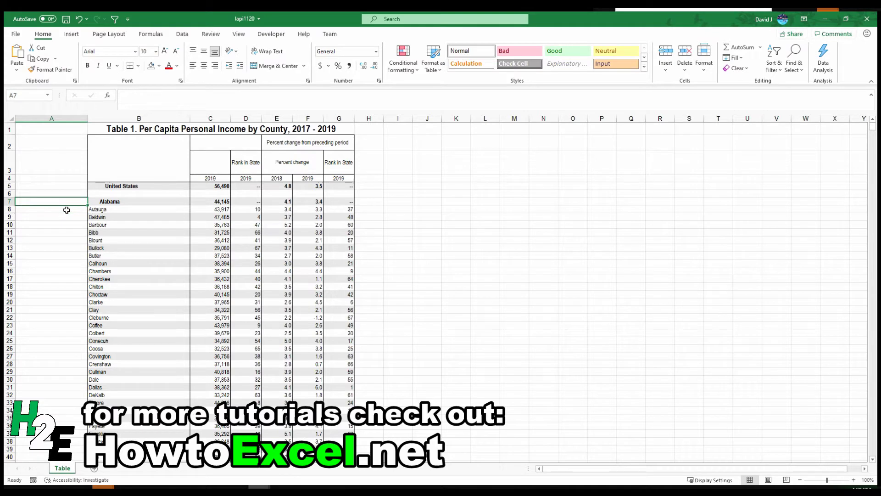
{"action": "type", "text": "=if("}
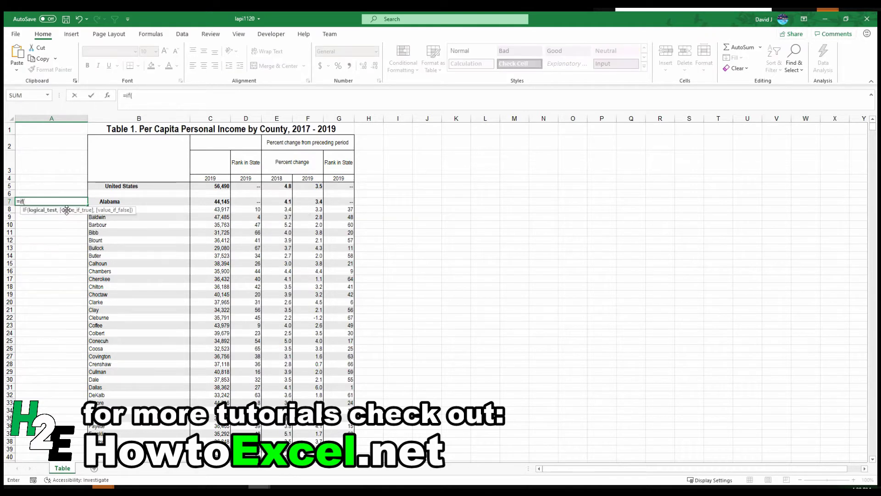
{"action": "left_click", "coordinate": [123, 192]}
{"action": "type", "text": "="}
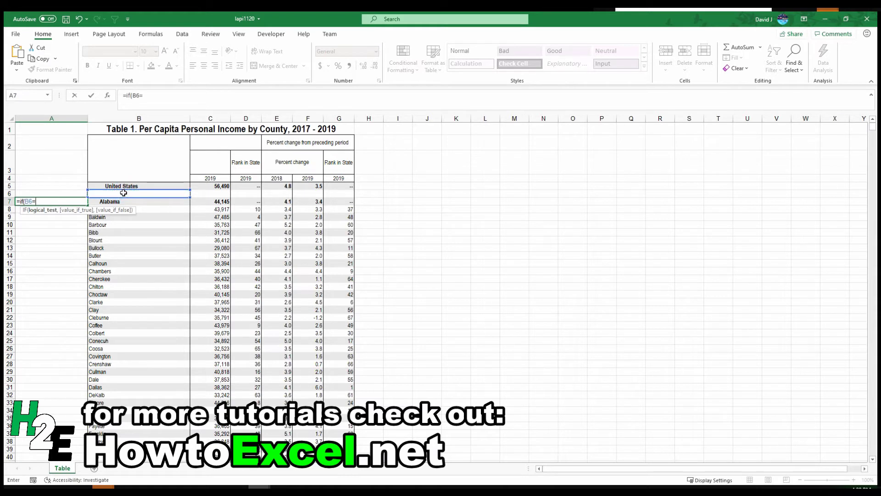
{"action": "type", "text": "\"\","}
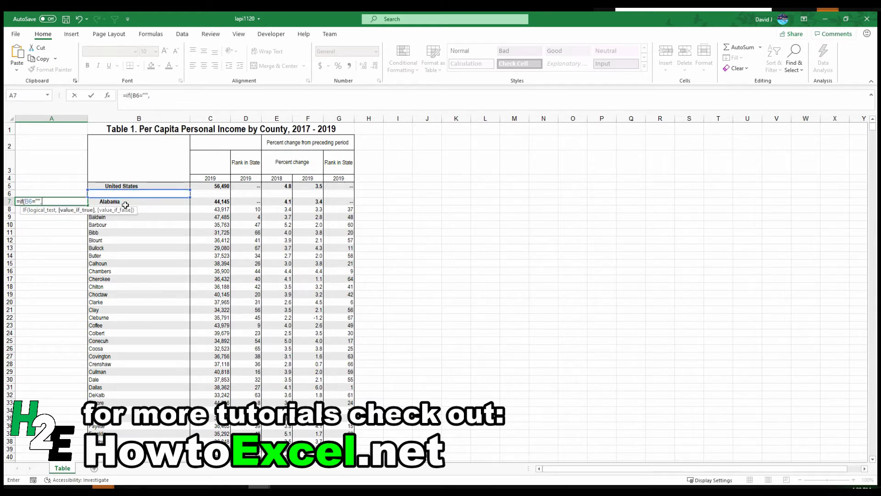
{"action": "left_click", "coordinate": [126, 201]}
{"action": "type", "text": ","}
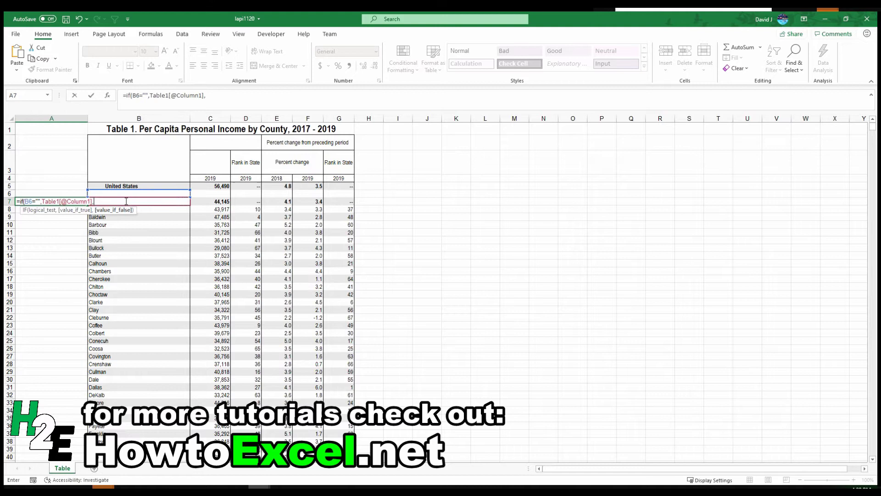
{"action": "left_click", "coordinate": [55, 192]}
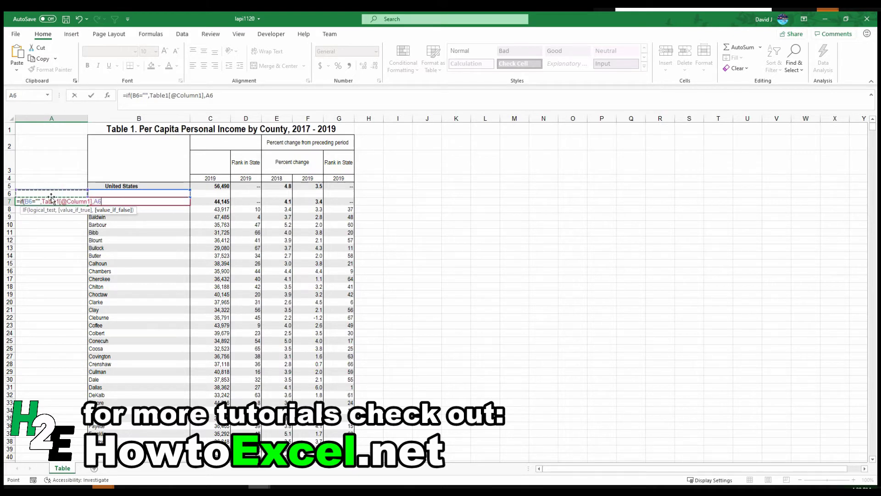
{"action": "key", "text": "Return"}
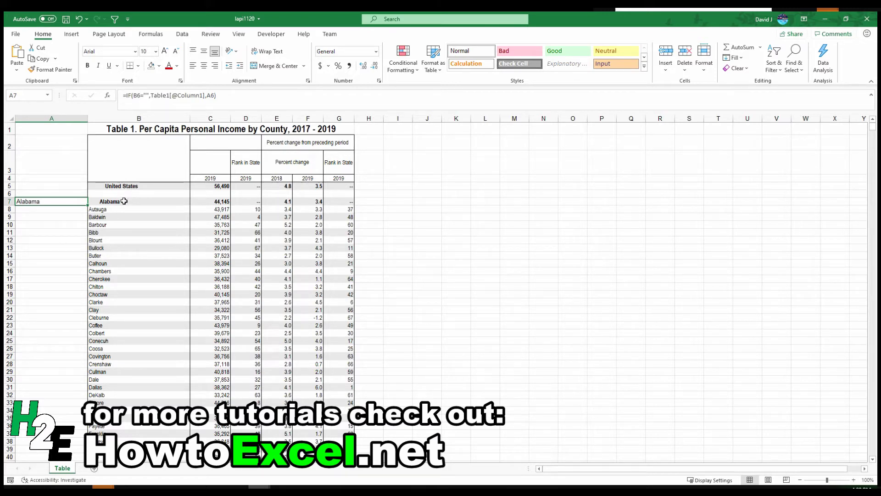
{"action": "scroll", "coordinate": [121, 211], "scroll_direction": "down", "scroll_amount": 16}
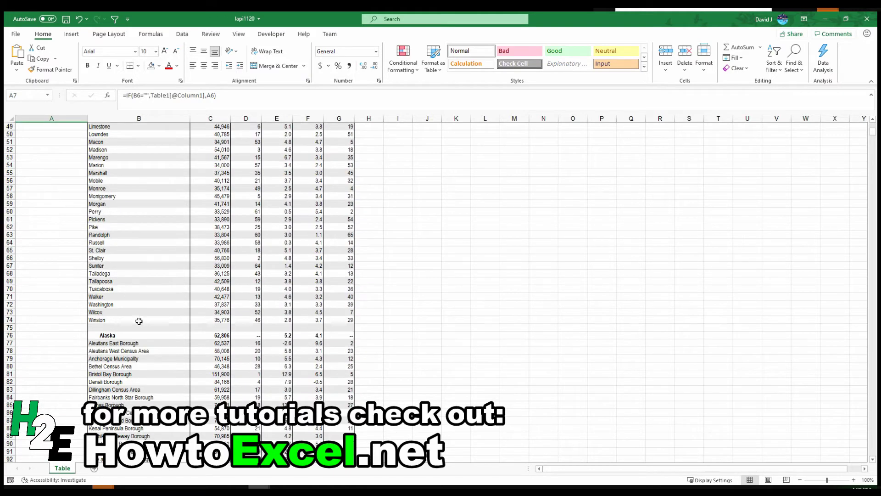
{"action": "scroll", "coordinate": [116, 178], "scroll_direction": "up", "scroll_amount": 13}
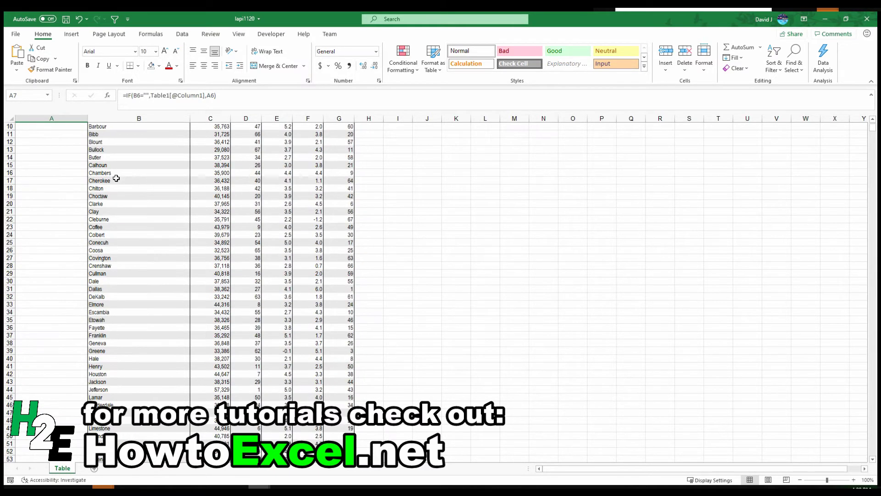
{"action": "scroll", "coordinate": [116, 178], "scroll_direction": "up", "scroll_amount": 3}
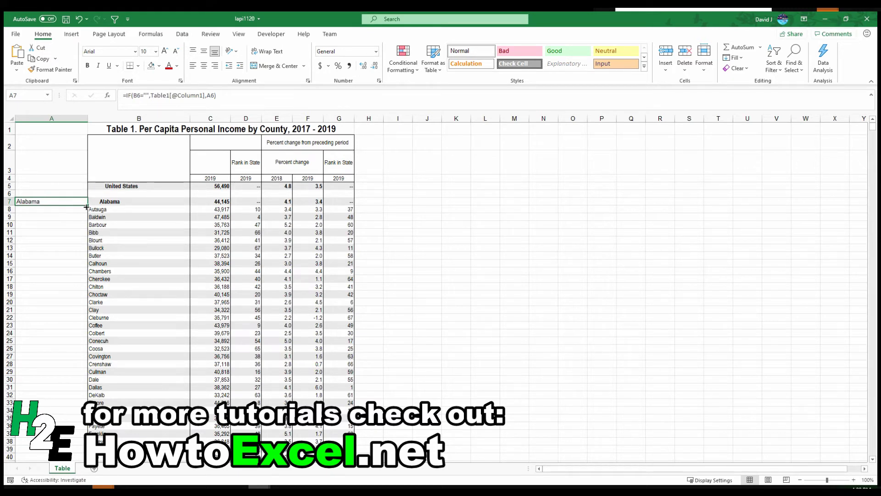
Fill the state-name IF formula down column A through the Wyoming counties
{"action": "left_click_drag", "start_coordinate": [87, 204], "coordinate": [87, 249]}
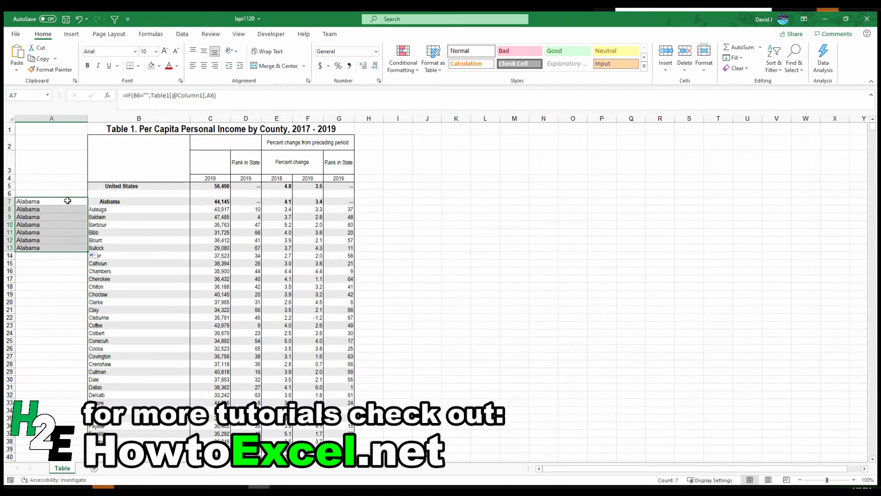
{"action": "scroll", "coordinate": [81, 242], "scroll_direction": "down", "scroll_amount": 2}
{"action": "left_click", "coordinate": [83, 171]}
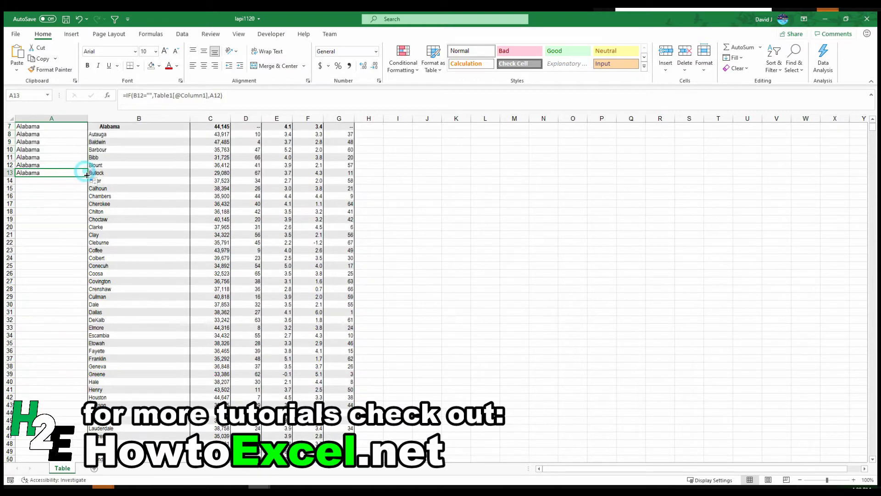
{"action": "left_click_drag", "start_coordinate": [87, 176], "coordinate": [75, 420]}
{"action": "left_click", "coordinate": [66, 305]}
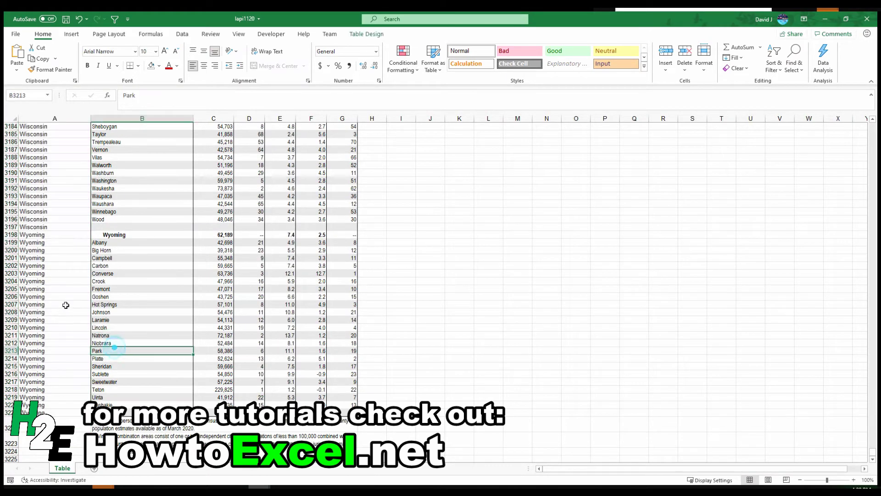
Delete the footnote rows below Weston and return to the top of the table
{"action": "left_click", "coordinate": [122, 297]}
{"action": "scroll", "coordinate": [115, 296], "scroll_direction": "down", "scroll_amount": 2}
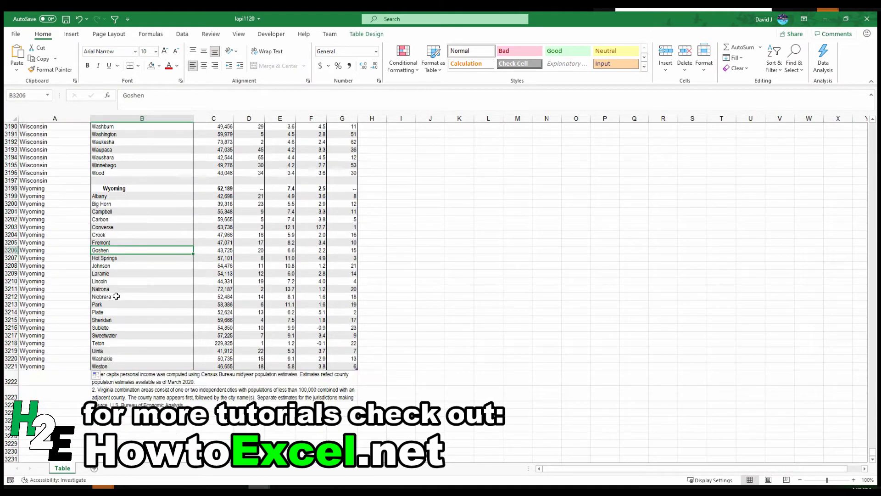
{"action": "left_click_drag", "start_coordinate": [11, 381], "coordinate": [10, 406]}
{"action": "right_click", "coordinate": [11, 400]}
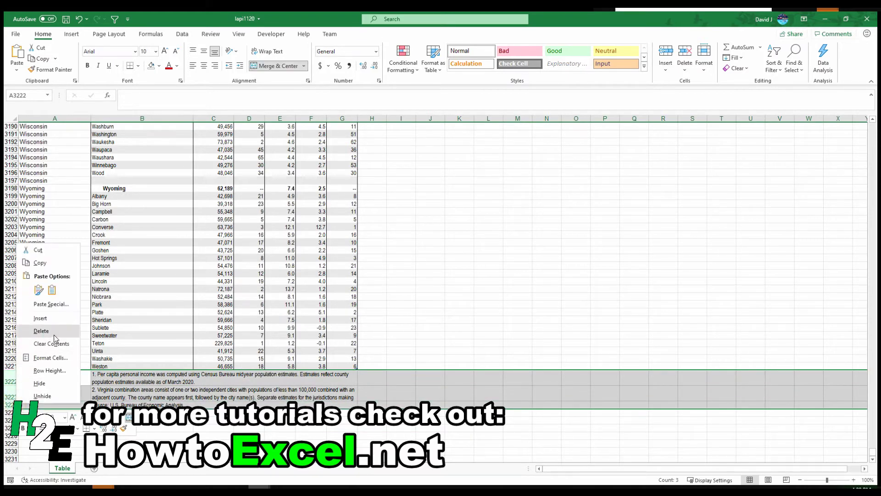
{"action": "left_click", "coordinate": [54, 333]}
{"action": "left_click", "coordinate": [60, 311]}
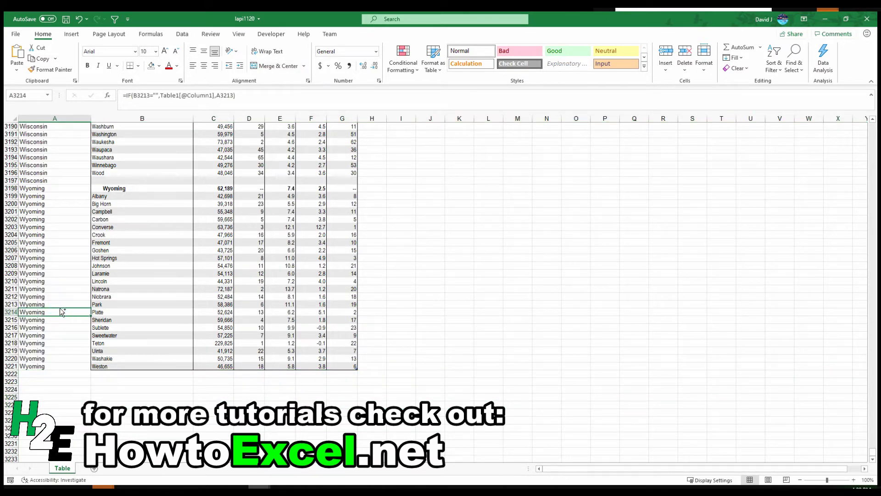
{"action": "key", "text": "ctrl+Up"}
{"action": "scroll", "coordinate": [58, 307], "scroll_direction": "up", "scroll_amount": 2}
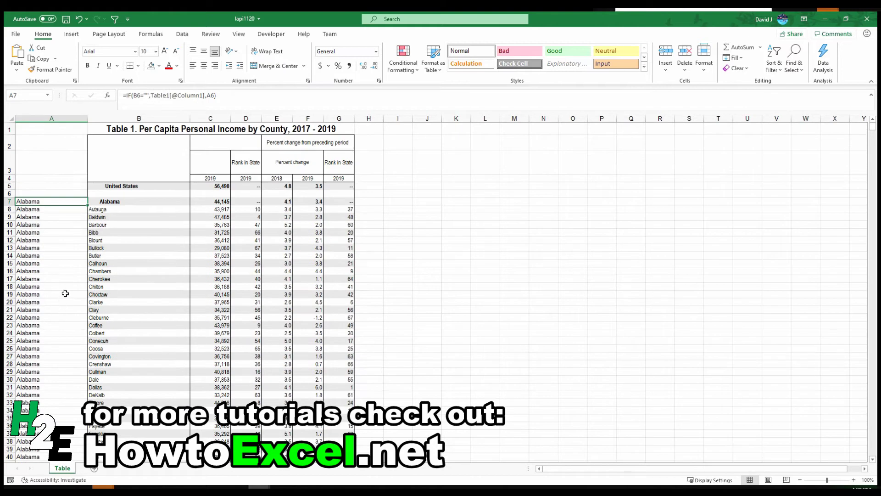
Try deleting the United States and blank rows, then undo it because it broke column A
{"action": "left_click_drag", "start_coordinate": [11, 193], "coordinate": [10, 186]}
{"action": "right_click", "coordinate": [10, 189]}
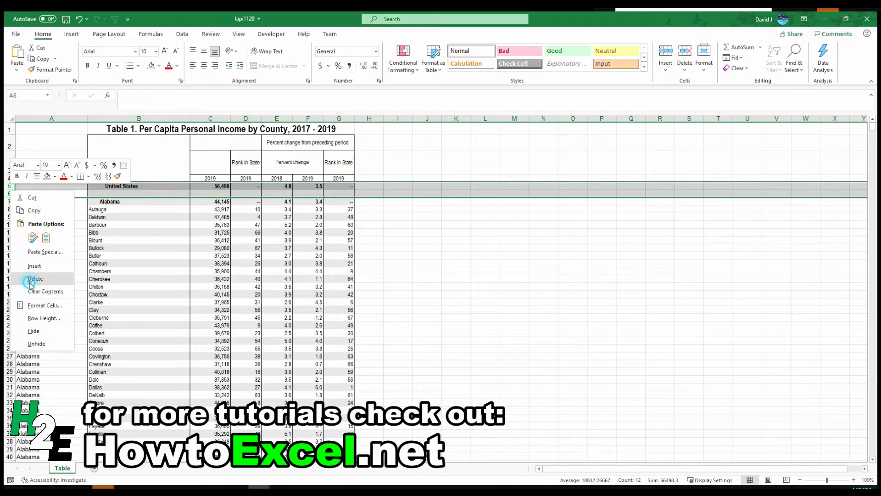
{"action": "left_click", "coordinate": [30, 278]}
{"action": "key", "text": "ctrl+z"}
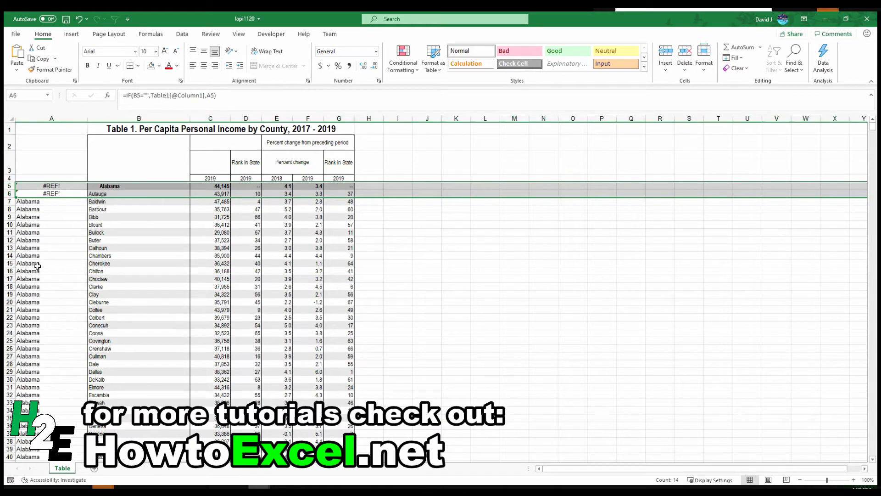
Copy column A and paste it back as static state-name values
{"action": "left_click", "coordinate": [49, 118]}
{"action": "right_click", "coordinate": [54, 174]}
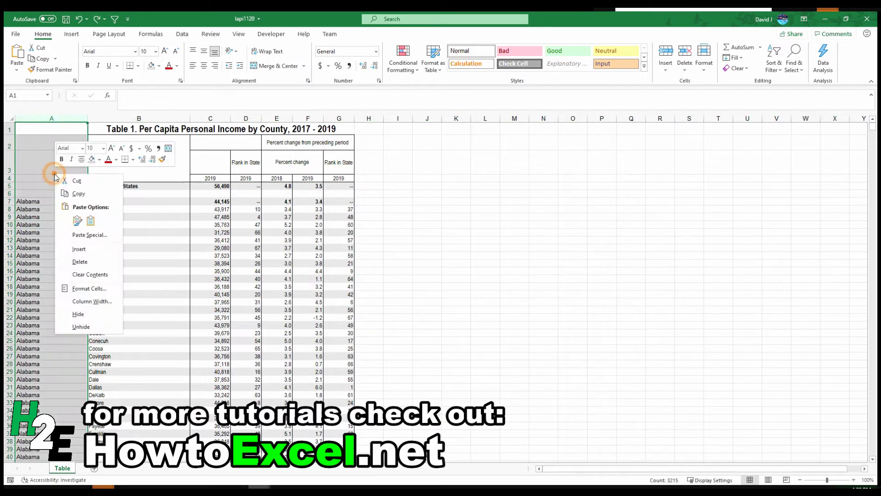
{"action": "left_click", "coordinate": [73, 196]}
{"action": "left_click", "coordinate": [43, 132]}
{"action": "right_click", "coordinate": [44, 131]}
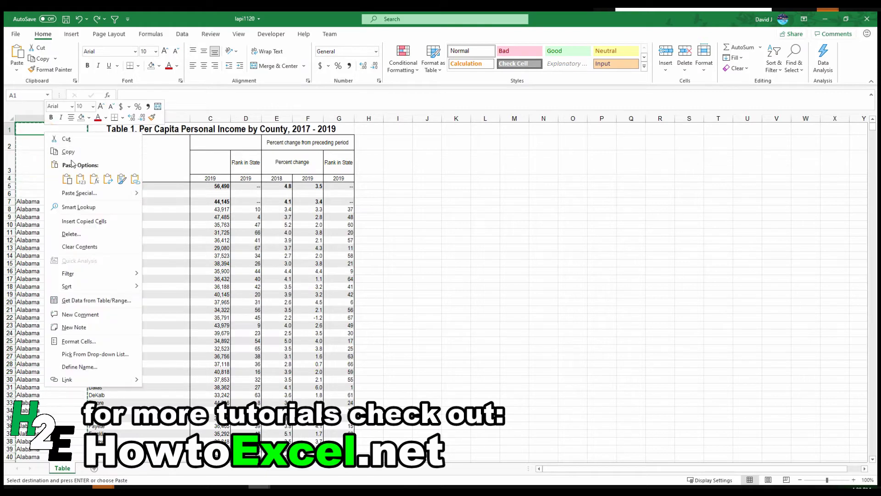
{"action": "left_click", "coordinate": [84, 178]}
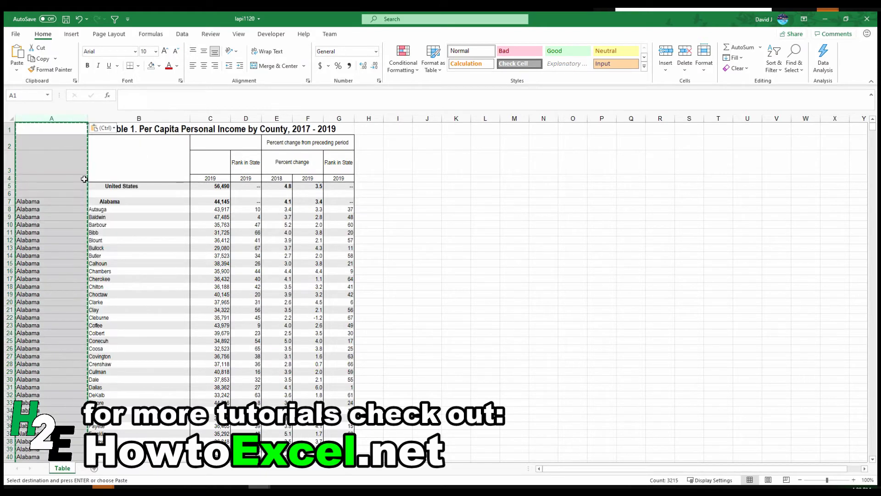
{"action": "key", "text": "Escape"}
{"action": "left_click", "coordinate": [36, 124]}
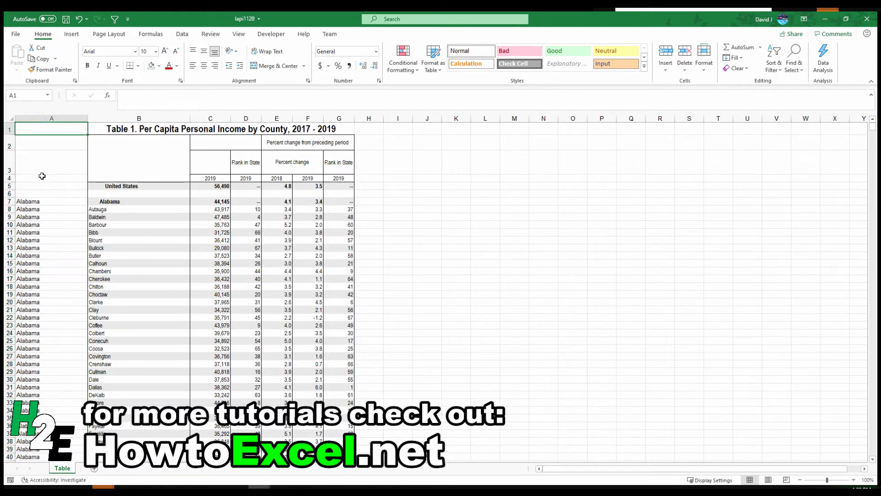
{"action": "left_click", "coordinate": [41, 202]}
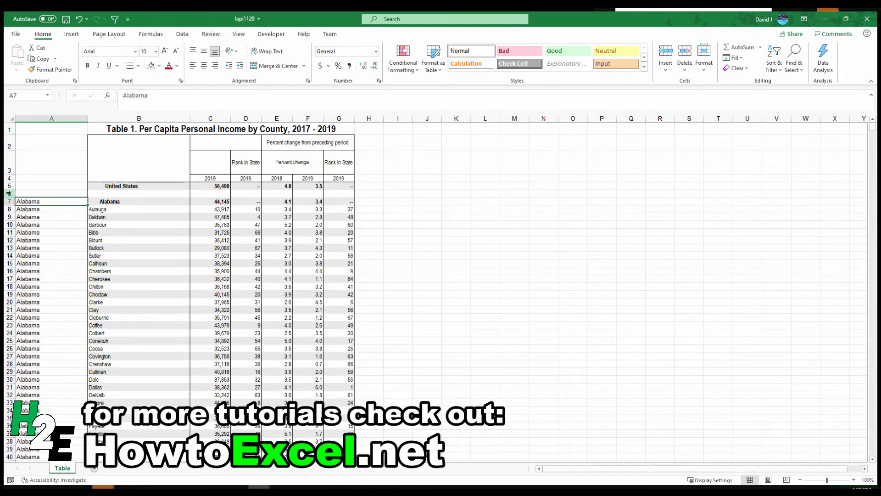
Delete the United States and blank rows 5–6
{"action": "left_click_drag", "start_coordinate": [9, 193], "coordinate": [9, 186]}
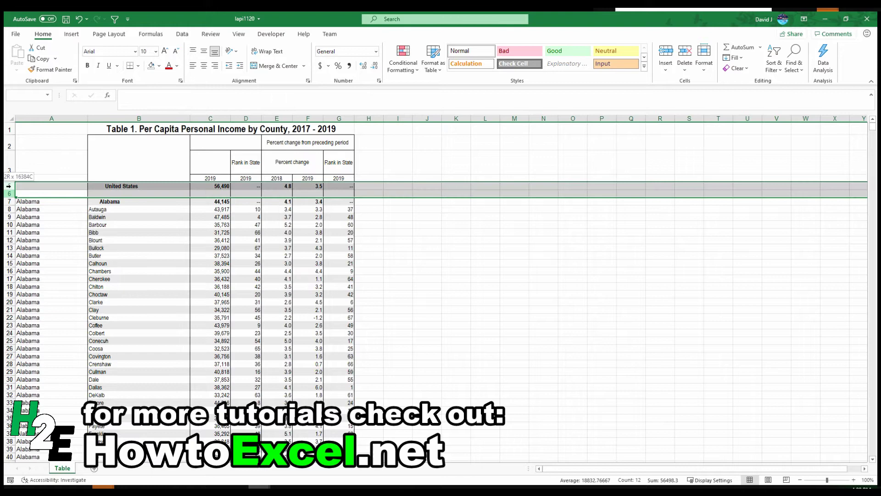
{"action": "right_click", "coordinate": [9, 188]}
{"action": "left_click", "coordinate": [49, 272]}
{"action": "left_click", "coordinate": [216, 232]}
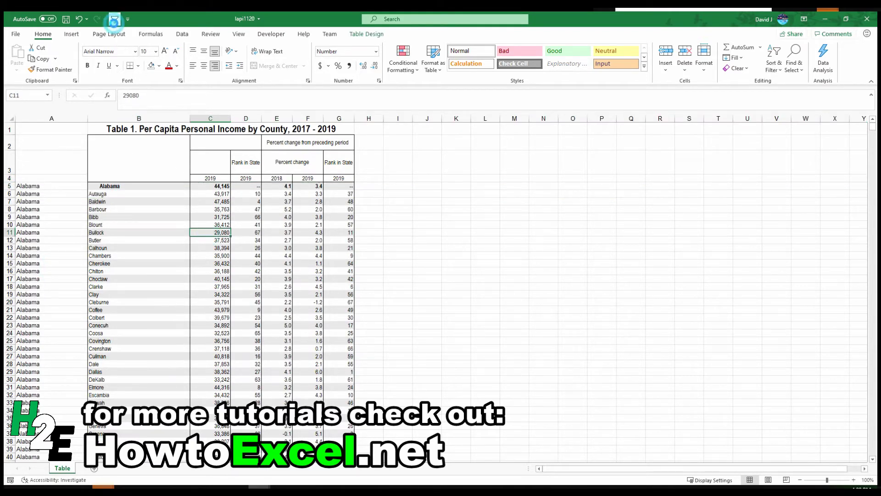
Filter the 2019 rank-in-state column to only '--' and blank entries, showing 103 of 3215 records
{"action": "left_click", "coordinate": [115, 19]}
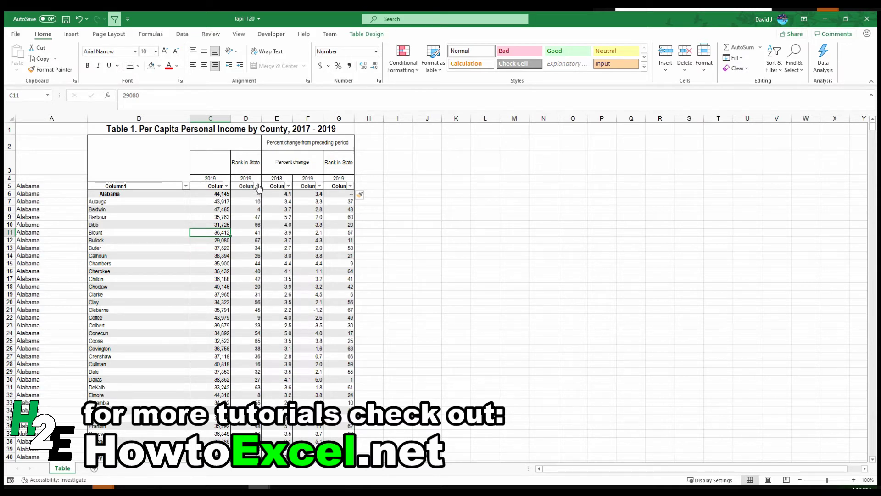
{"action": "left_click", "coordinate": [258, 186]}
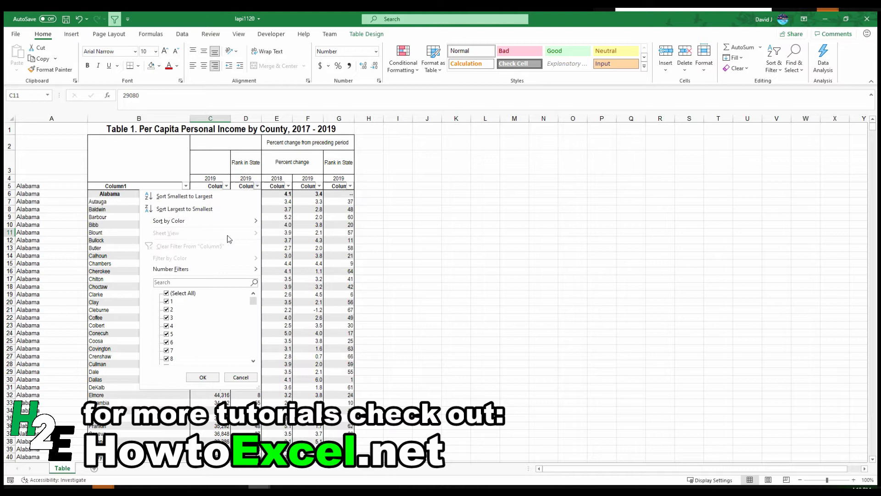
{"action": "left_click", "coordinate": [168, 293]}
{"action": "scroll", "coordinate": [184, 326], "scroll_direction": "down", "scroll_amount": 15}
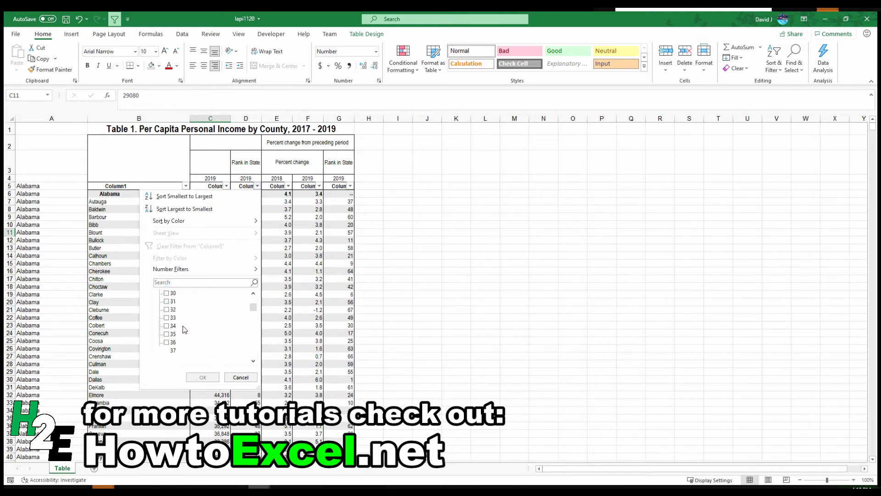
{"action": "left_click_drag", "start_coordinate": [253, 311], "coordinate": [253, 353]}
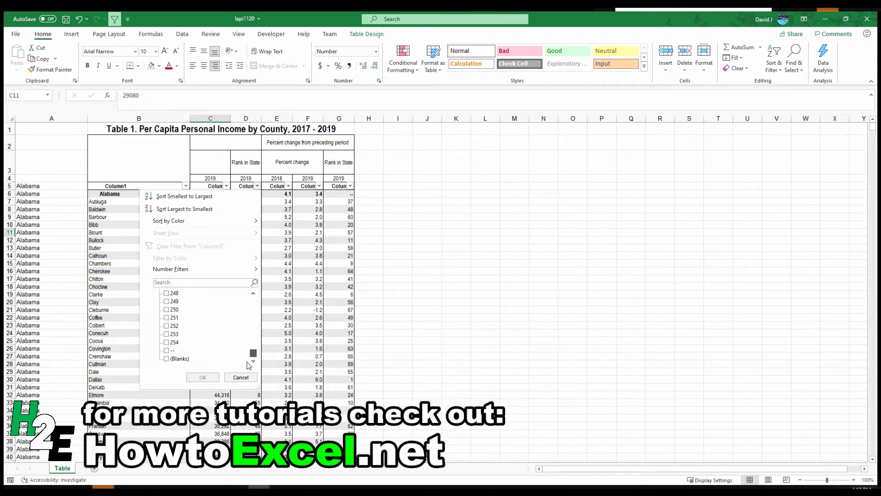
{"action": "left_click", "coordinate": [167, 352]}
{"action": "left_click", "coordinate": [166, 358]}
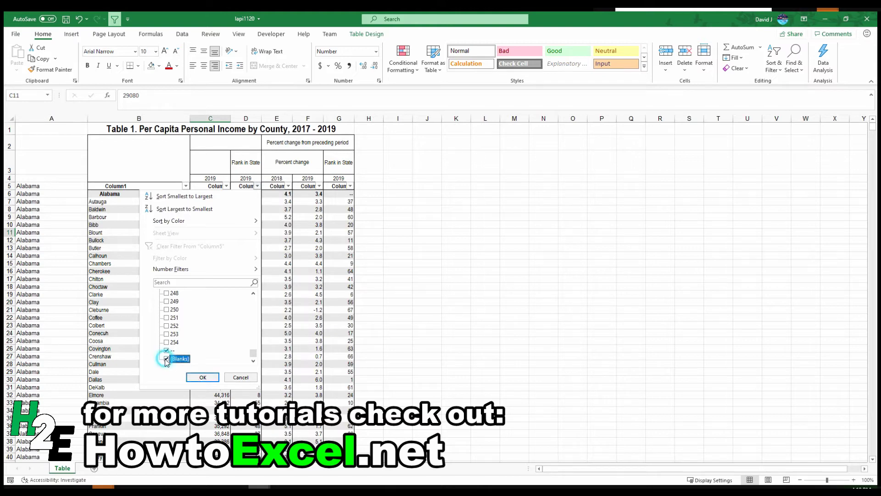
{"action": "left_click", "coordinate": [202, 378]}
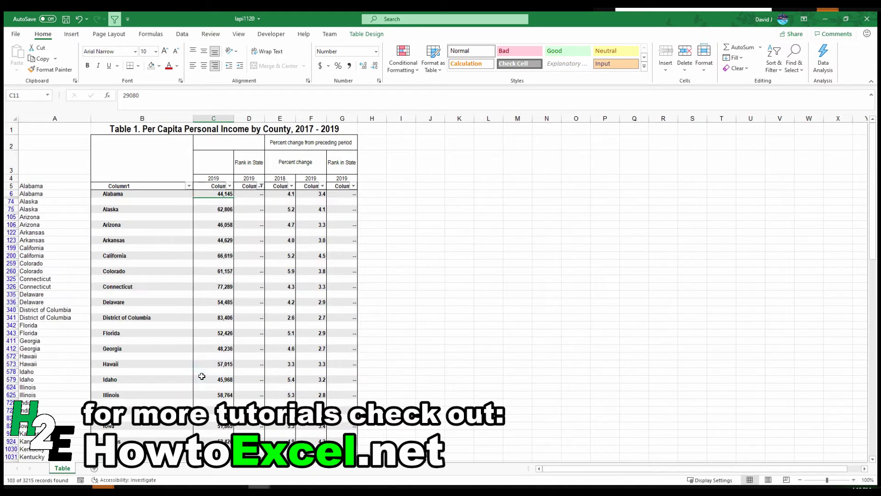
Select only the visible state summary cells from C6 to the table's last row
{"action": "left_click", "coordinate": [222, 195]}
{"action": "key", "text": "ctrl+shift+Down"}
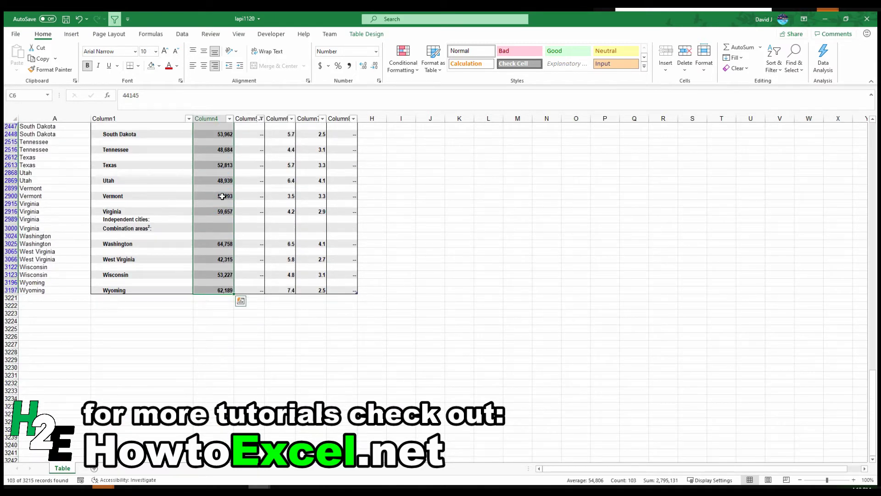
{"action": "key", "text": "ctrl+g"}
{"action": "left_click", "coordinate": [323, 335]}
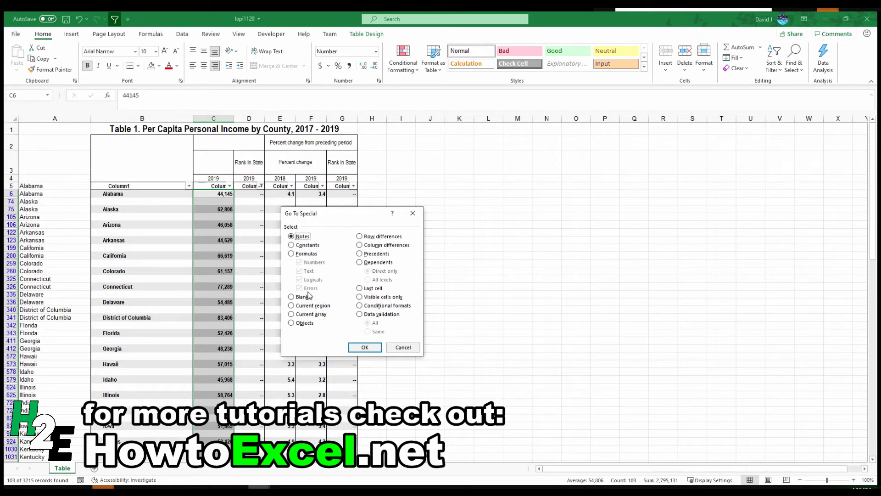
{"action": "left_click", "coordinate": [360, 297]}
{"action": "key", "text": "Return"}
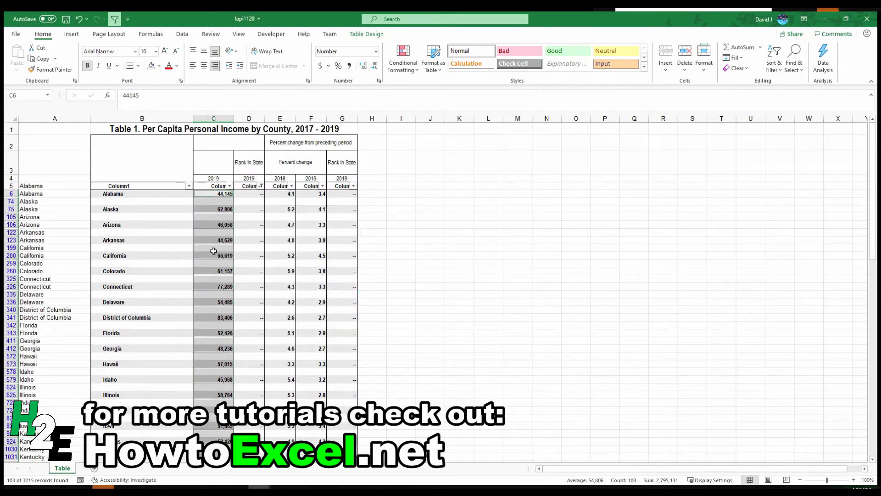
Delete the entire sheet rows of those state summaries and clear the filter
{"action": "right_click", "coordinate": [208, 247]}
{"action": "mouse_move", "coordinate": [249, 301]}
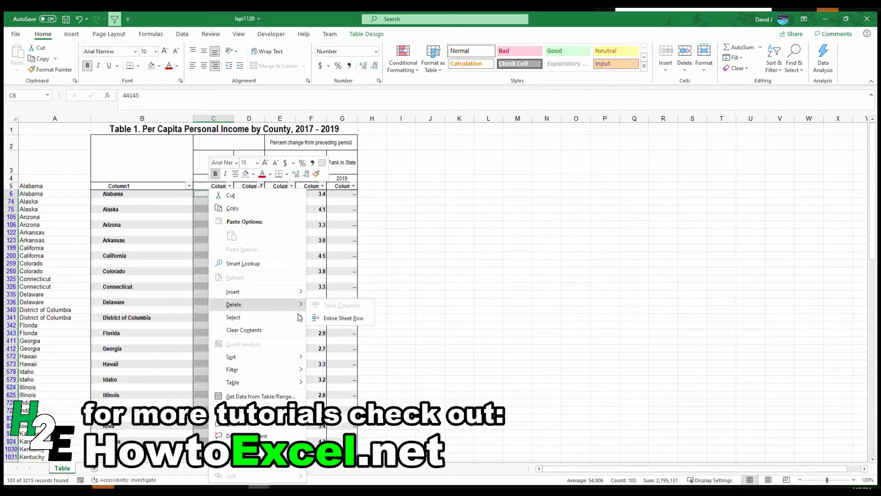
{"action": "left_click", "coordinate": [341, 318]}
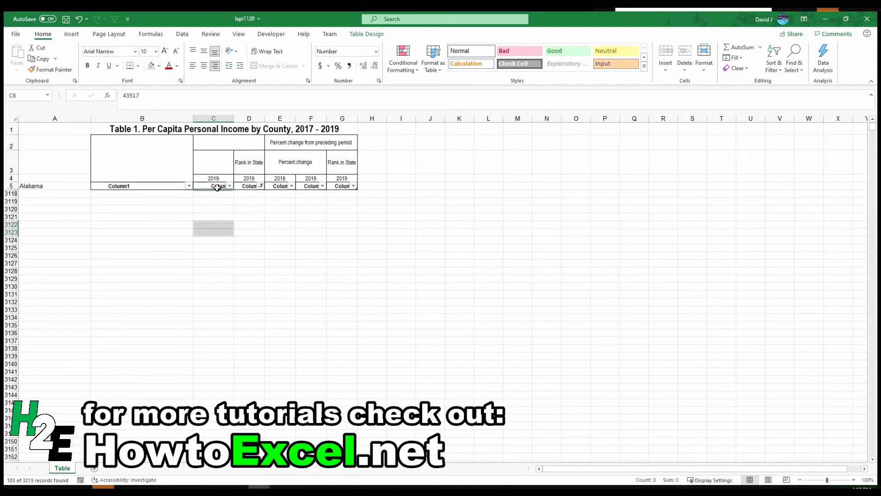
{"action": "left_click", "coordinate": [115, 19]}
{"action": "left_click", "coordinate": [256, 237]}
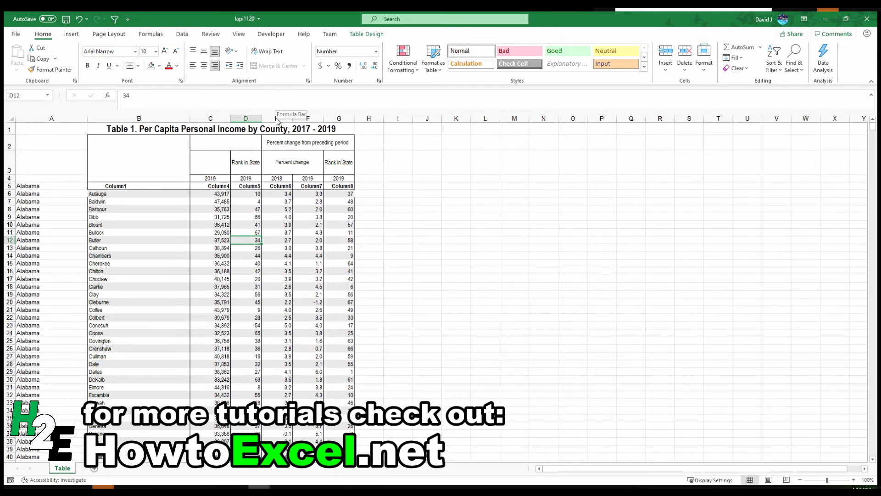
Convert the table to a normal range and delete the Column1 placeholder header row
{"action": "left_click", "coordinate": [364, 34]}
{"action": "left_click", "coordinate": [88, 70]}
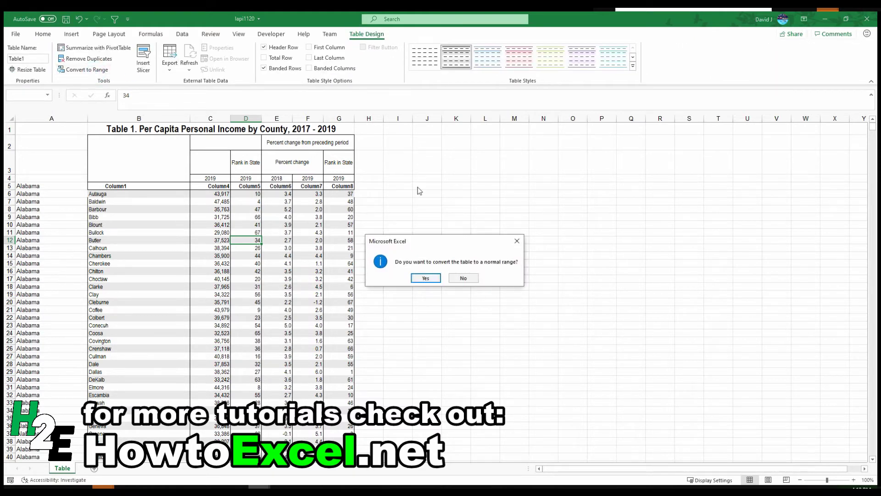
{"action": "left_click", "coordinate": [415, 278]}
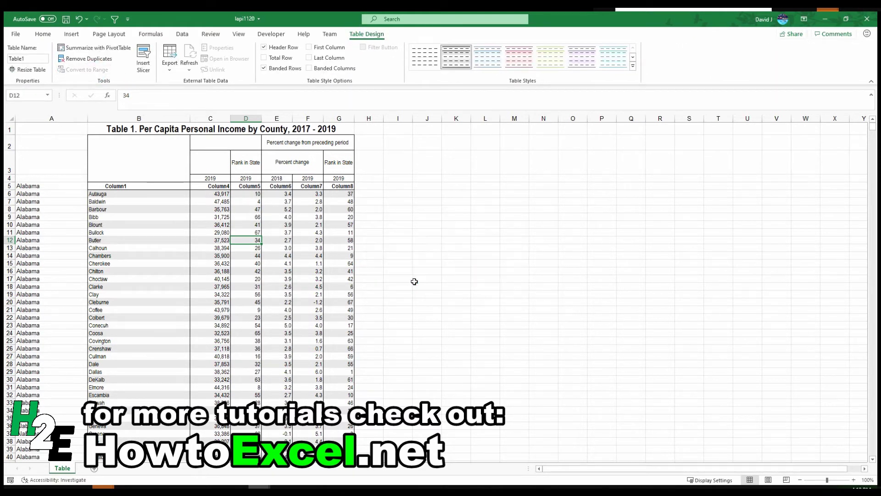
{"action": "right_click", "coordinate": [10, 184]}
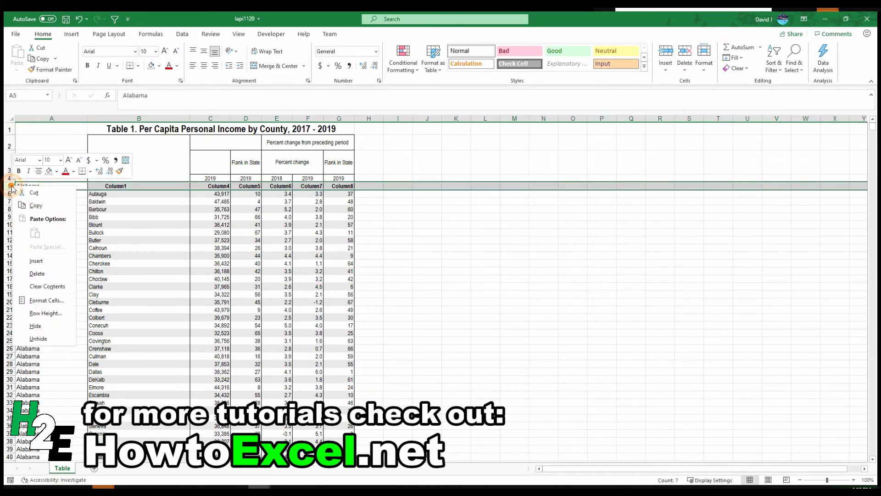
{"action": "left_click", "coordinate": [36, 273]}
{"action": "left_click", "coordinate": [176, 271]}
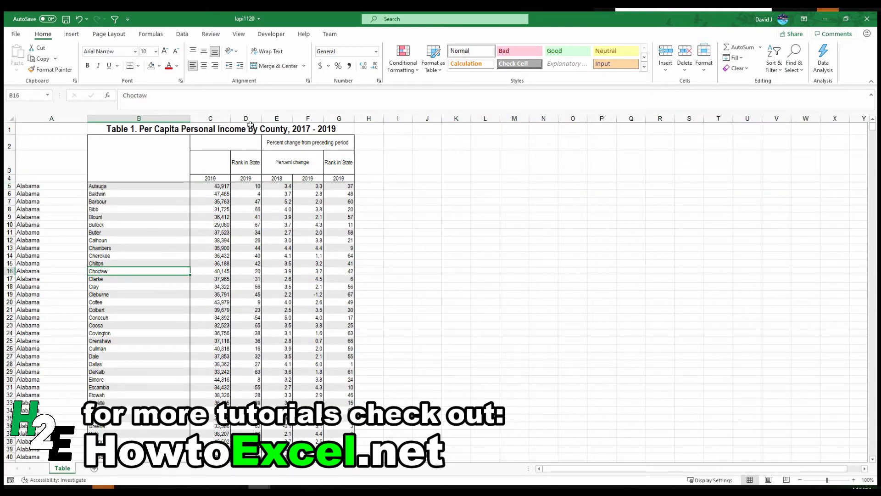
Delete the rank and percent-change columns D through G
{"action": "left_click_drag", "start_coordinate": [248, 119], "coordinate": [336, 120]}
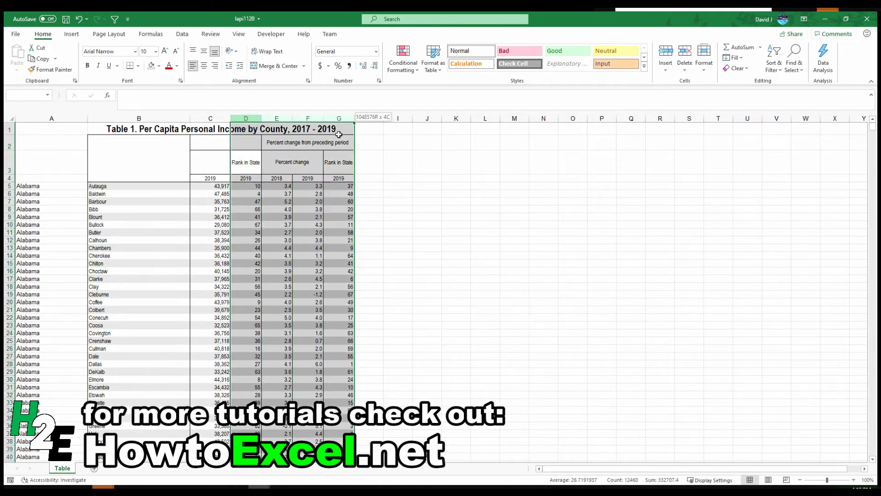
{"action": "right_click", "coordinate": [337, 176]}
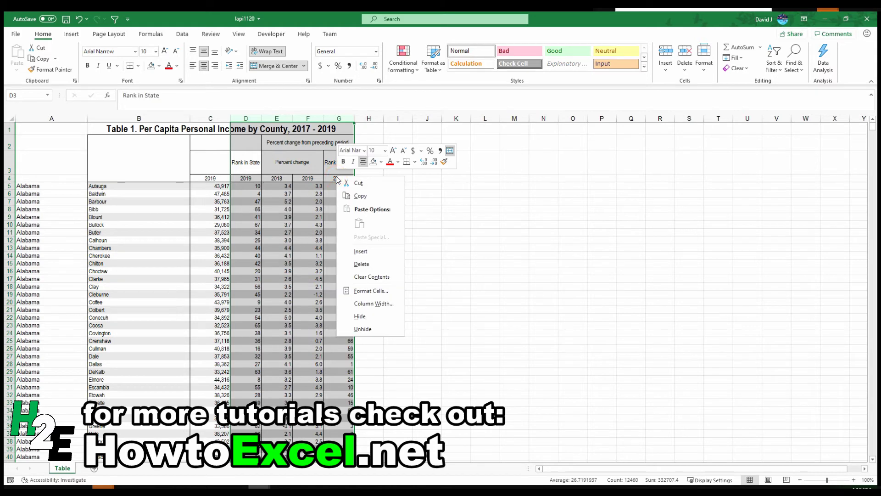
{"action": "left_click", "coordinate": [365, 262]}
{"action": "key", "text": "Left"}
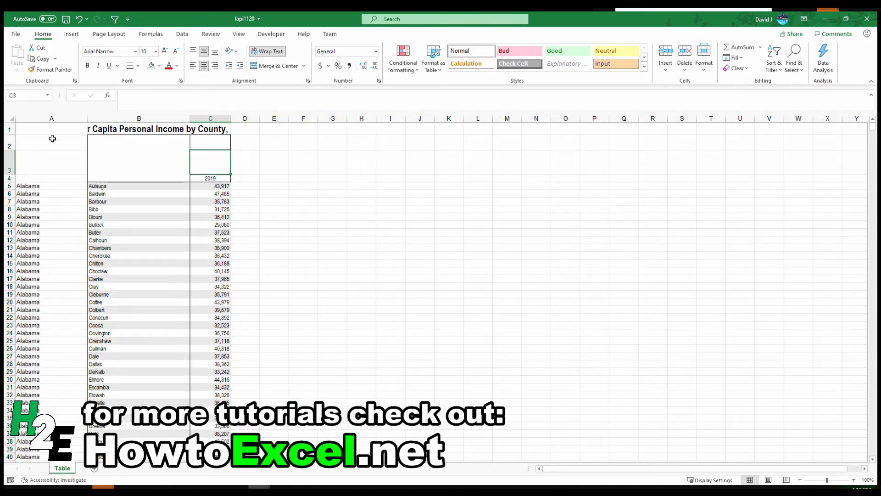
Delete the three title rows 1 to 3
{"action": "left_click_drag", "start_coordinate": [8, 163], "coordinate": [8, 130]}
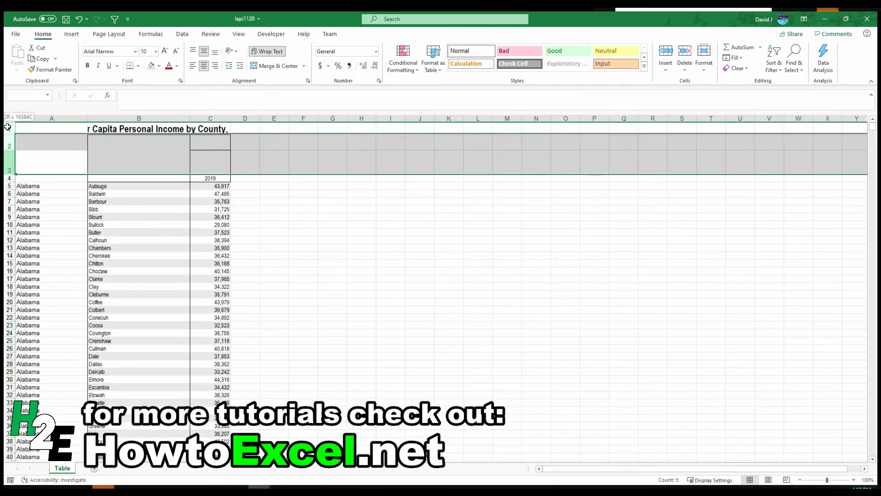
{"action": "right_click", "coordinate": [93, 135]}
{"action": "left_click", "coordinate": [118, 222]}
{"action": "left_click", "coordinate": [124, 227]}
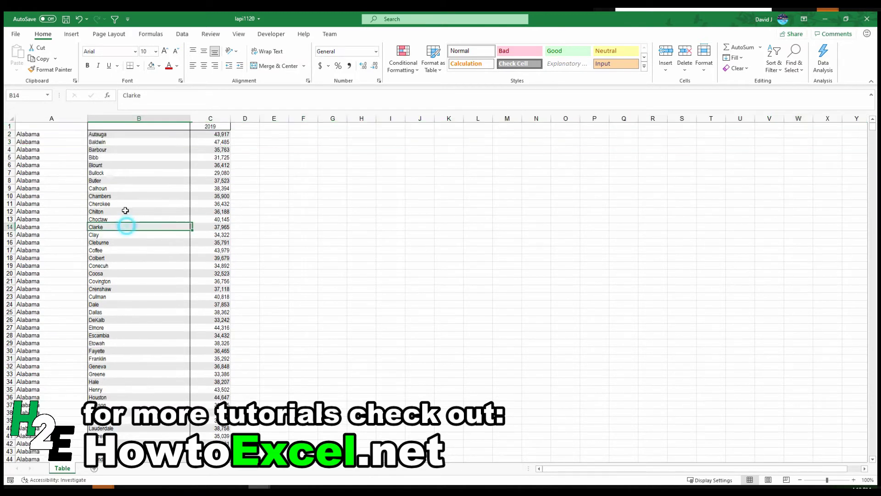
Enter headers State, County and Per Capita Income in A1:C1
{"action": "left_click", "coordinate": [60, 124]}
{"action": "type", "text": "St"}
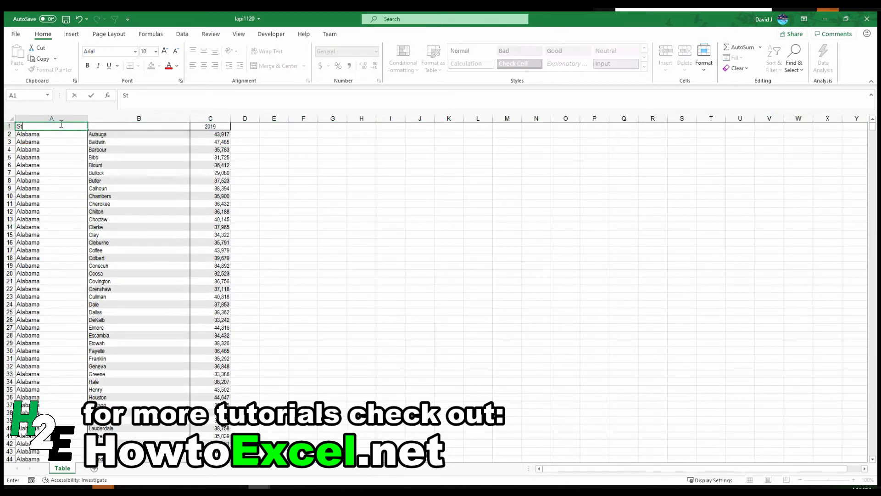
{"action": "type", "text": "ate"}
{"action": "key", "text": "Tab"}
{"action": "type", "text": "County"}
{"action": "key", "text": "Tab"}
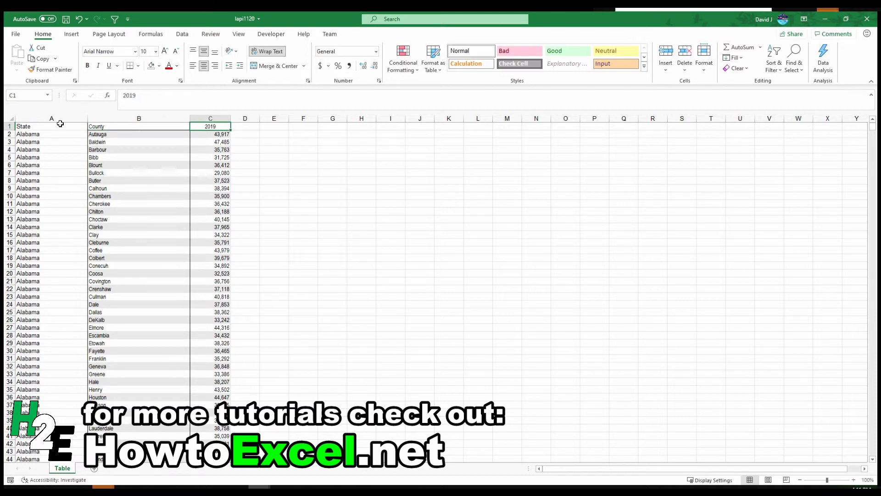
{"action": "type", "text": "Per Capita Income"}
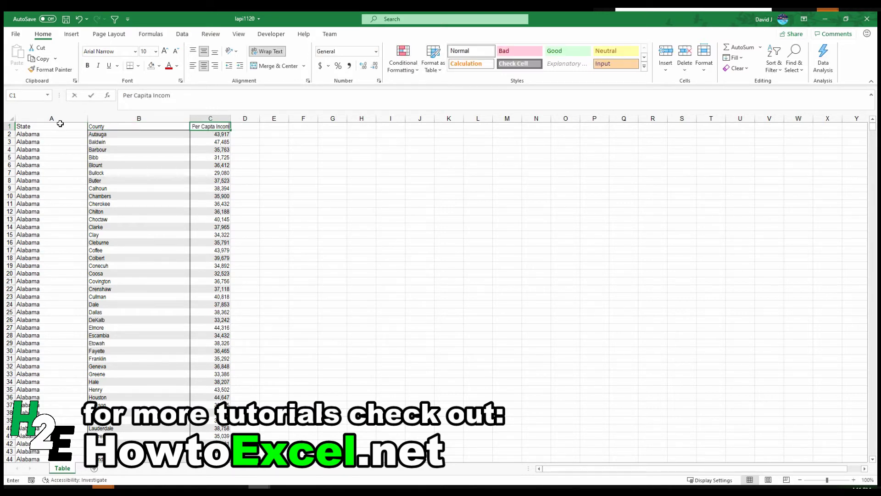
{"action": "key", "text": "Return"}
Clear the borders and grey fill from every cell on the sheet with No Fill
{"action": "left_click", "coordinate": [11, 118]}
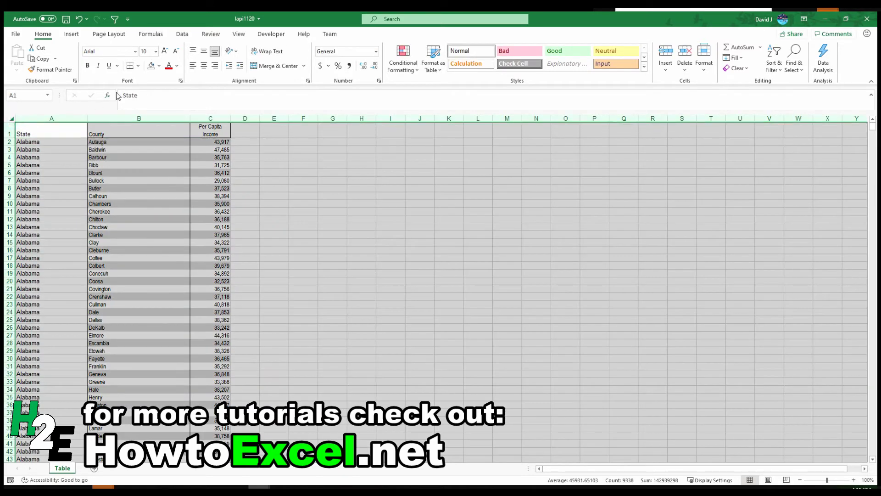
{"action": "left_click", "coordinate": [138, 66]}
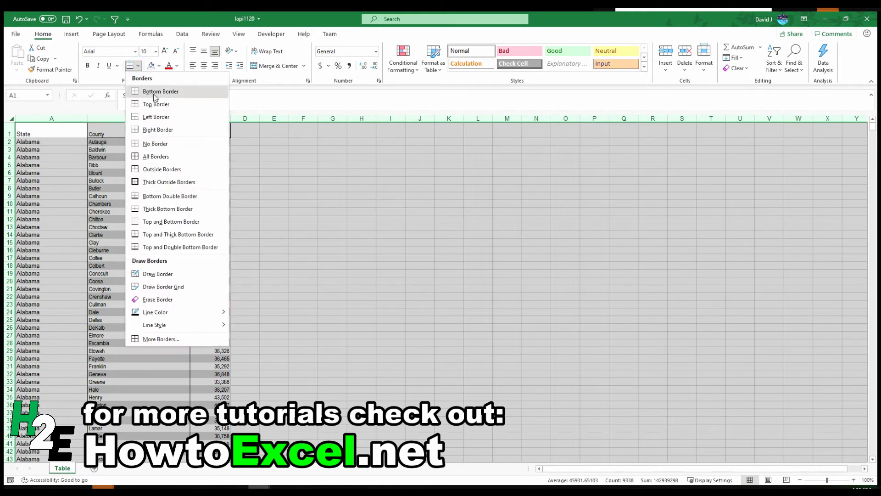
{"action": "left_click", "coordinate": [166, 156]}
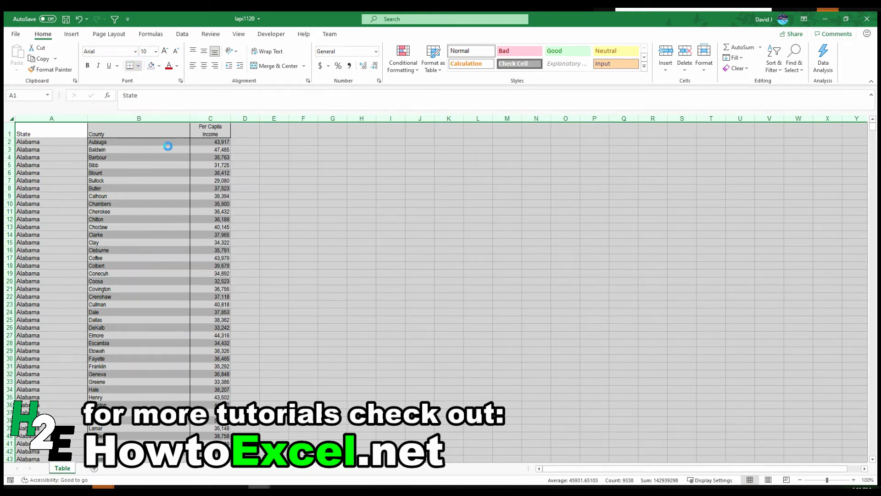
{"action": "left_click", "coordinate": [159, 66]}
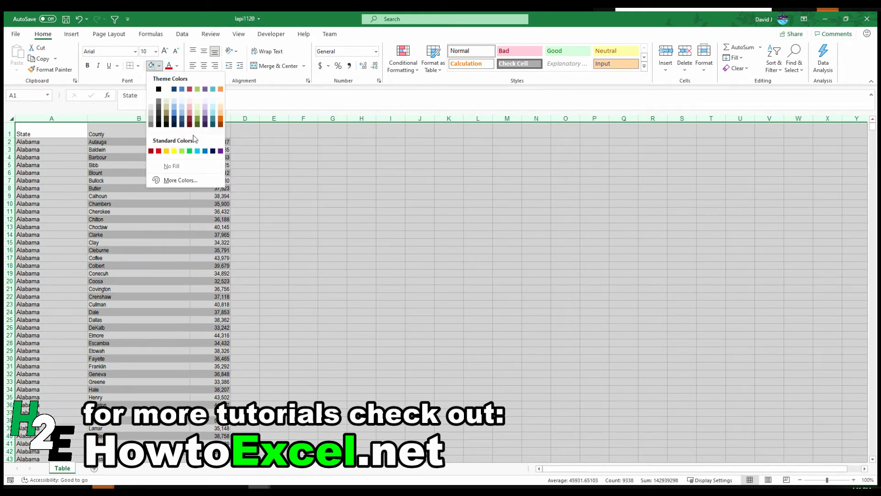
{"action": "left_click", "coordinate": [196, 163]}
{"action": "left_click", "coordinate": [100, 233]}
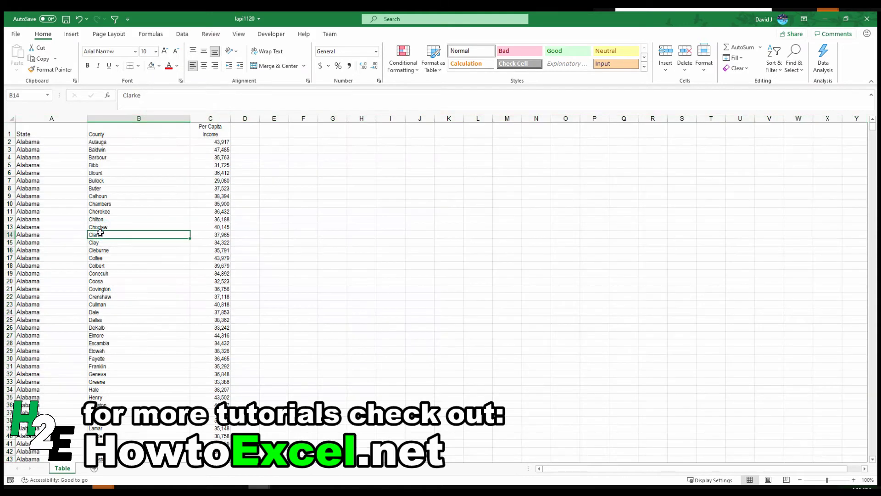
Format the State, County and Per Capita Income range as Table1 with headers
{"action": "left_click", "coordinate": [72, 34]}
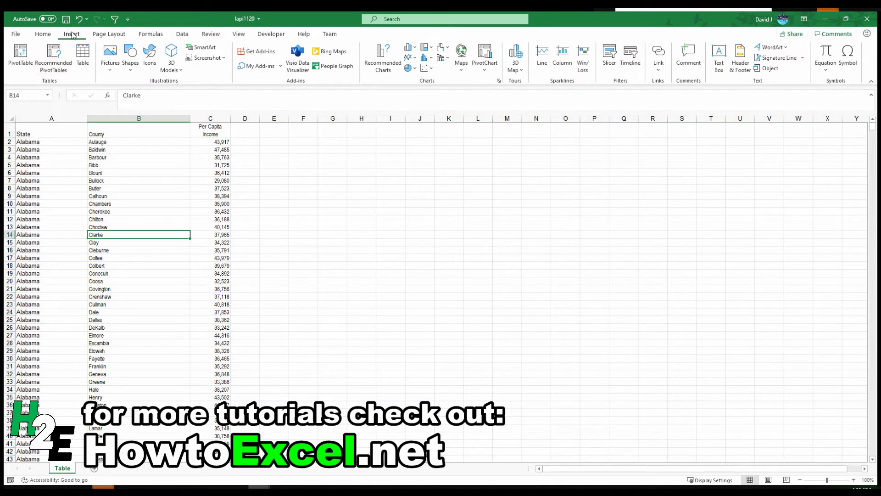
{"action": "left_click", "coordinate": [89, 52]}
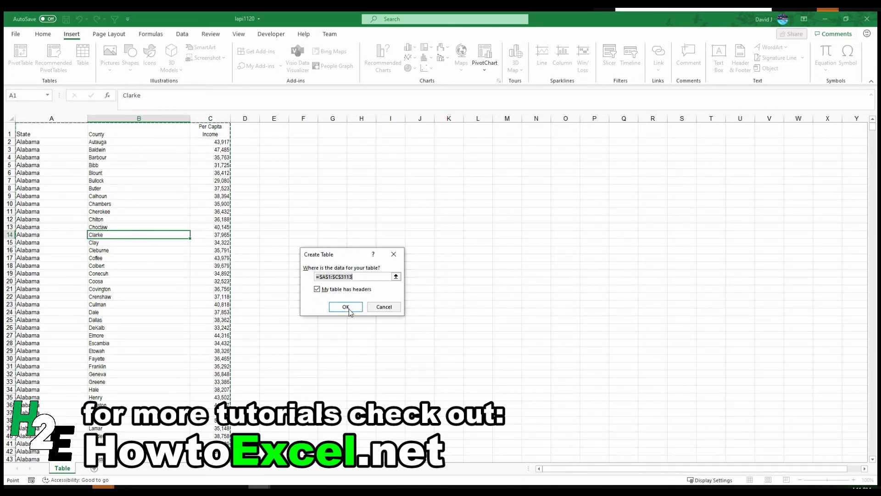
{"action": "left_click", "coordinate": [348, 308]}
{"action": "left_click", "coordinate": [197, 204]}
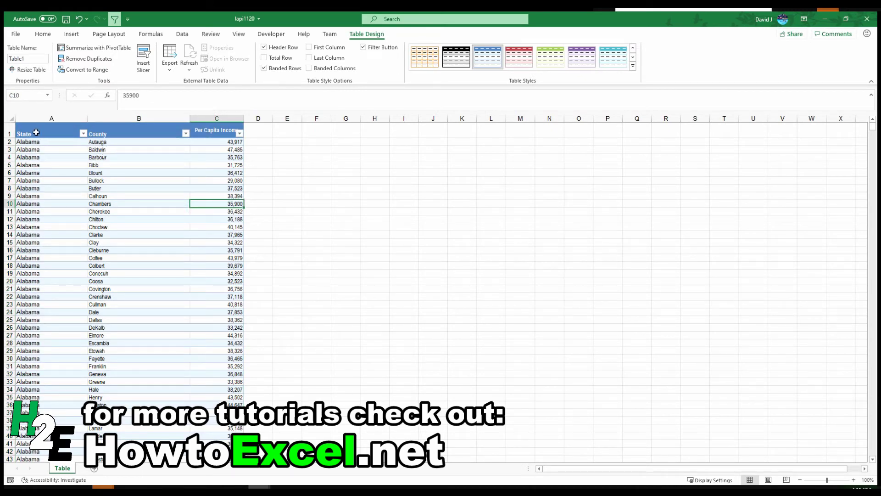
Insert 17 blank rows above the table so its headers move to row 18
{"action": "left_click_drag", "start_coordinate": [9, 134], "coordinate": [9, 258]}
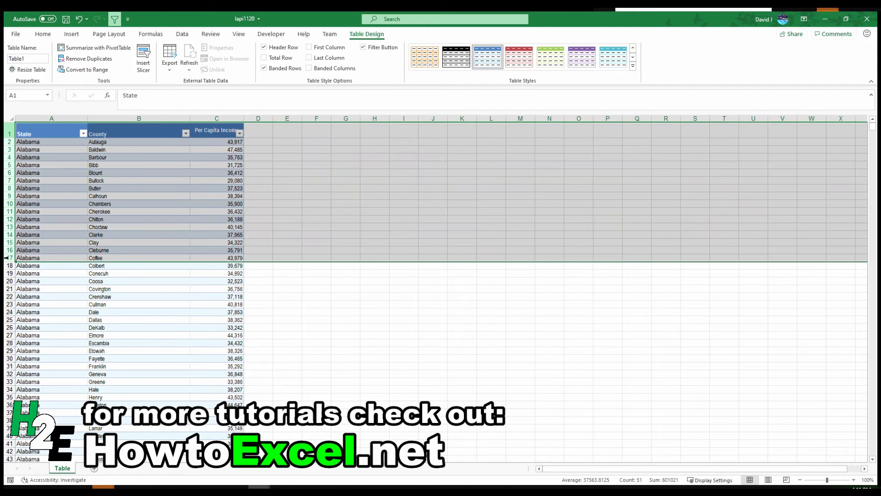
{"action": "right_click", "coordinate": [9, 258]}
{"action": "left_click", "coordinate": [38, 334]}
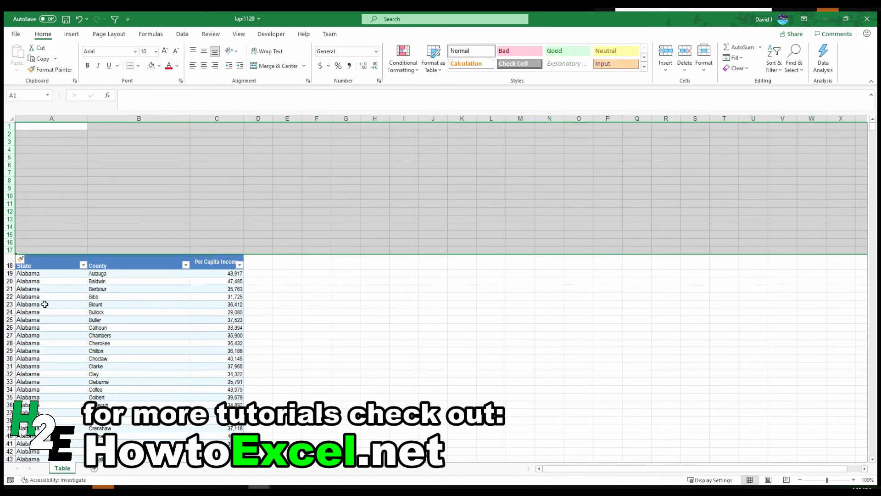
{"action": "left_click", "coordinate": [44, 304]}
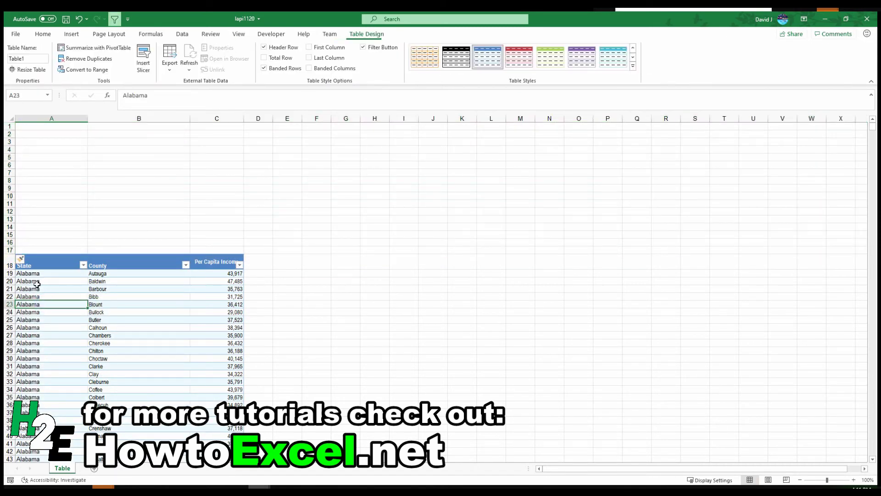
Freeze panes at cell A19 so rows through the header row 18 stay visible
{"action": "left_click", "coordinate": [51, 237]}
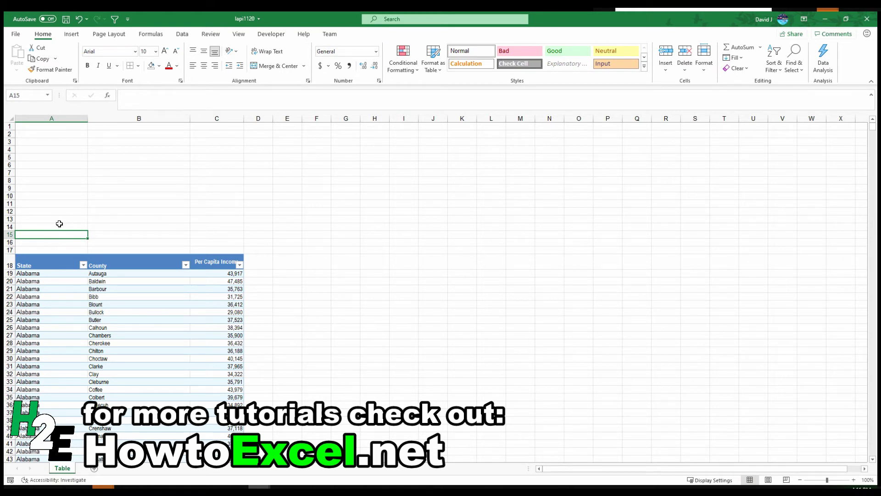
{"action": "left_click", "coordinate": [53, 275]}
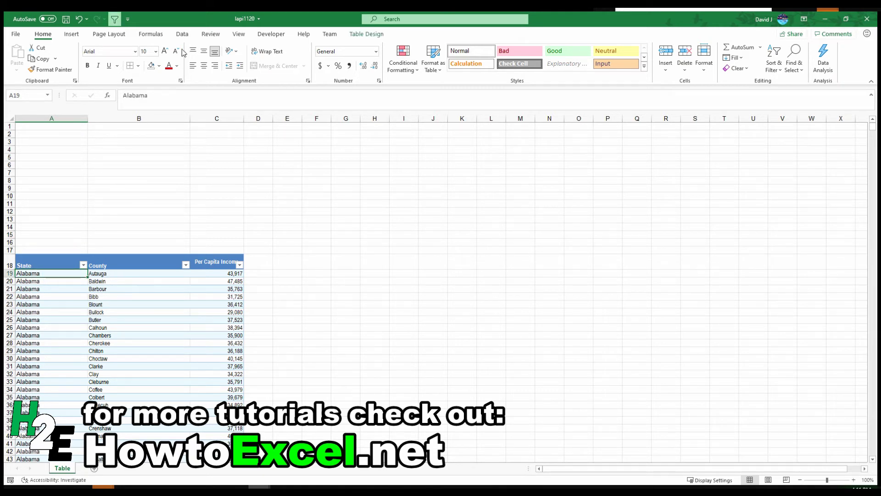
{"action": "left_click", "coordinate": [238, 34]}
{"action": "left_click", "coordinate": [424, 59]}
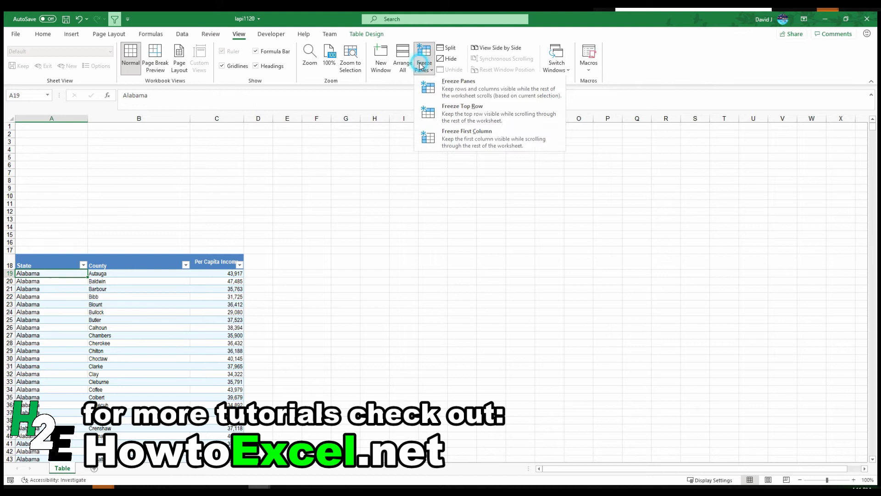
{"action": "left_click", "coordinate": [436, 88]}
{"action": "left_click", "coordinate": [99, 295]}
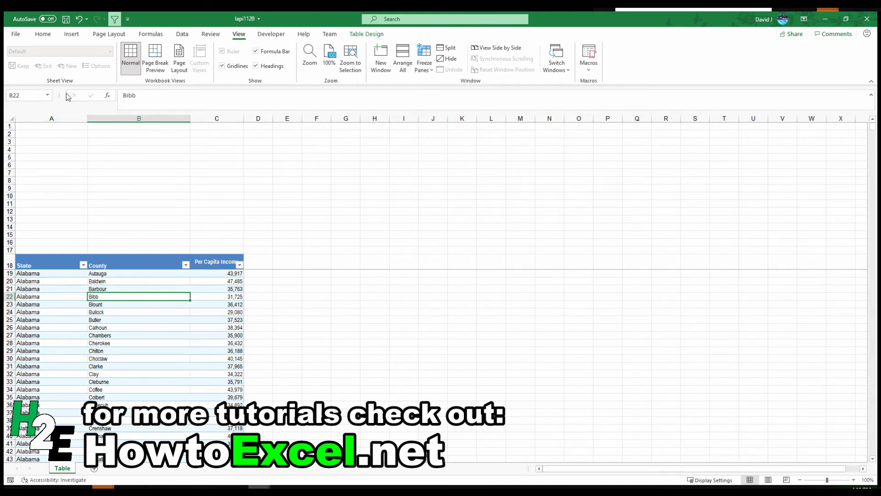
{"action": "left_click", "coordinate": [64, 39]}
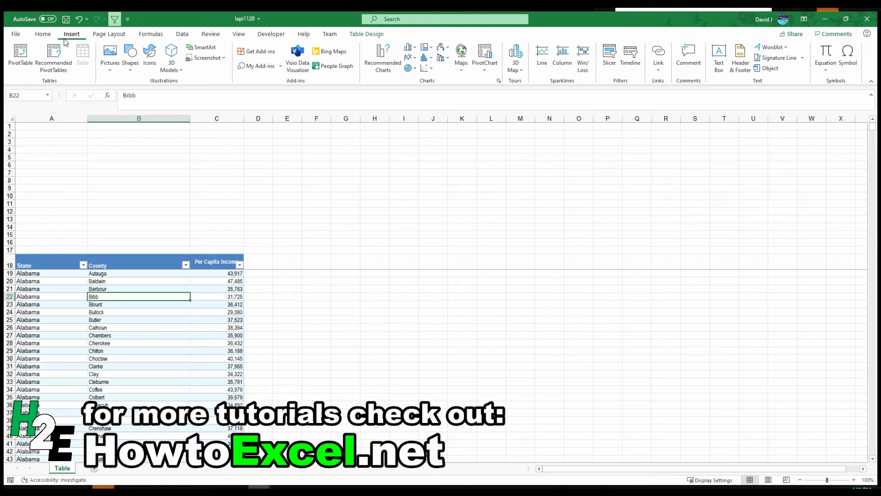
Insert a filled US map of per capita income and fit it over A1:C17
{"action": "left_click", "coordinate": [461, 72]}
{"action": "left_click", "coordinate": [465, 101]}
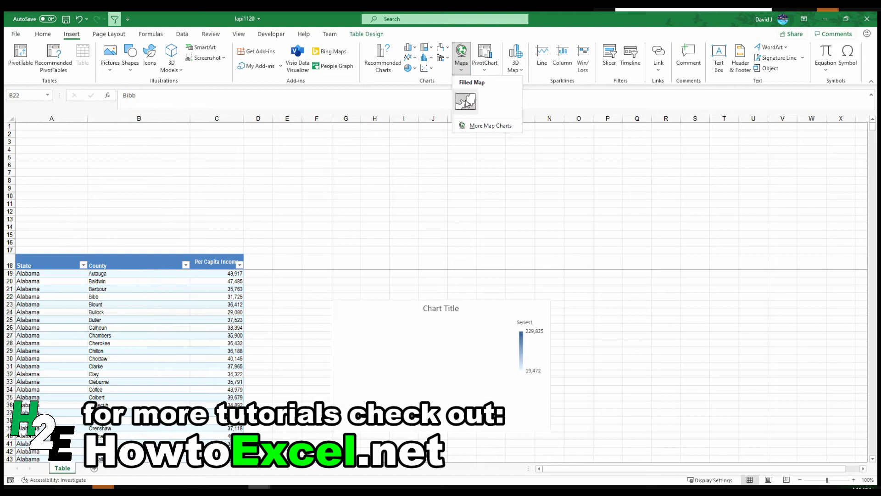
{"action": "left_click", "coordinate": [336, 338]}
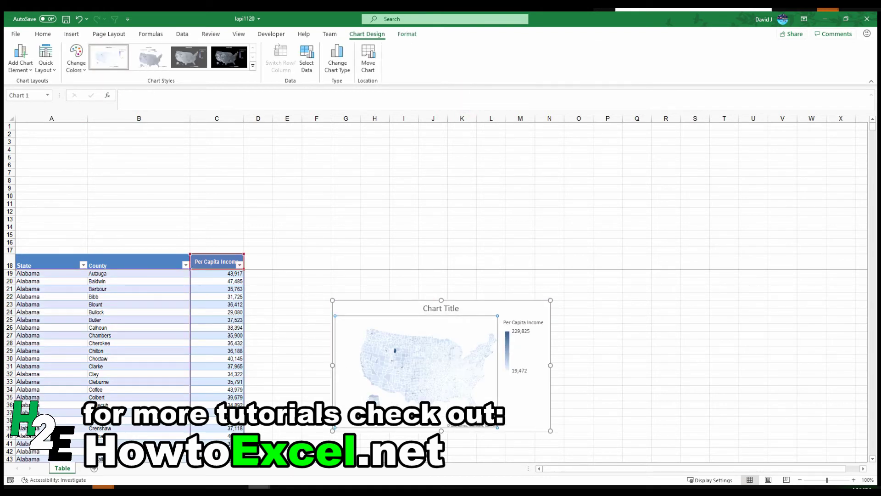
{"action": "left_click_drag", "start_coordinate": [497, 387], "coordinate": [180, 210]}
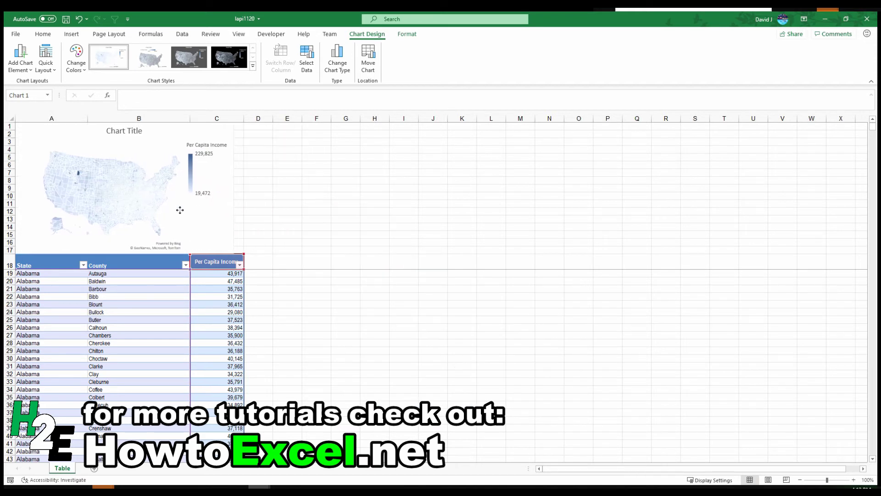
{"action": "left_click_drag", "start_coordinate": [233, 188], "coordinate": [243, 188]}
{"action": "left_click", "coordinate": [343, 209]}
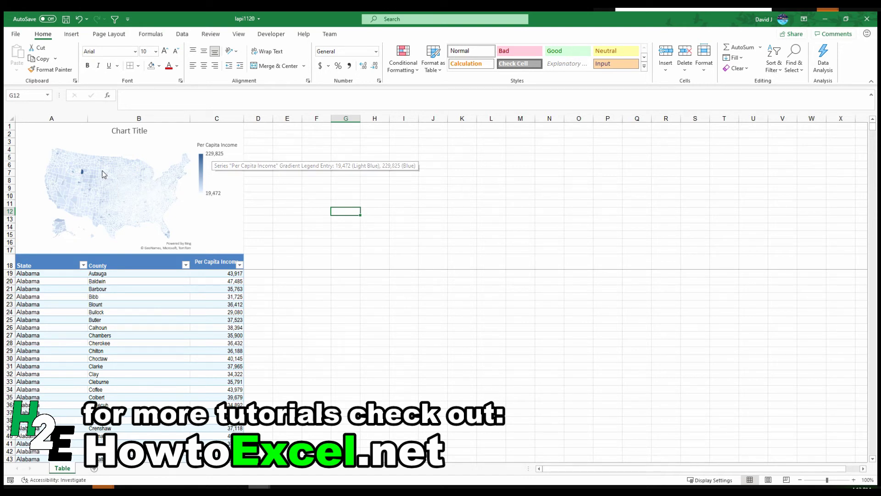
Retitle the map chart 'Per Capita Income'
{"action": "left_click", "coordinate": [128, 133]}
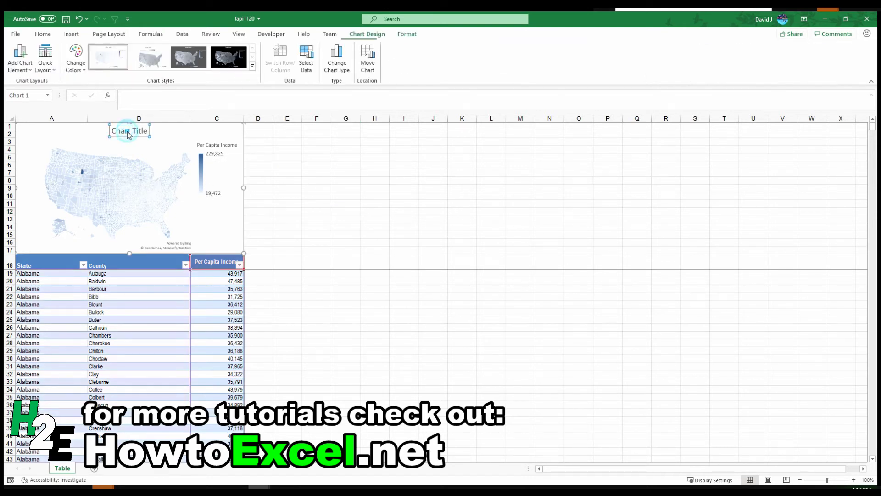
{"action": "triple_click", "coordinate": [125, 133]}
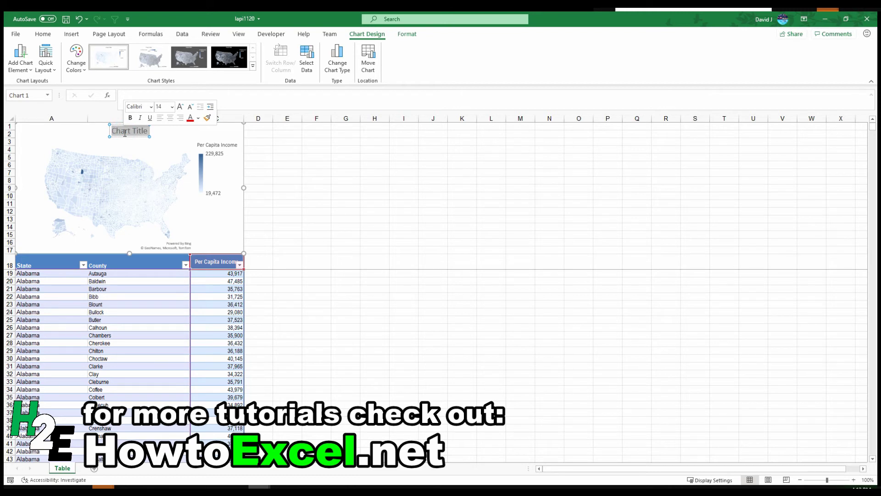
{"action": "type", "text": "Per Capita Income"}
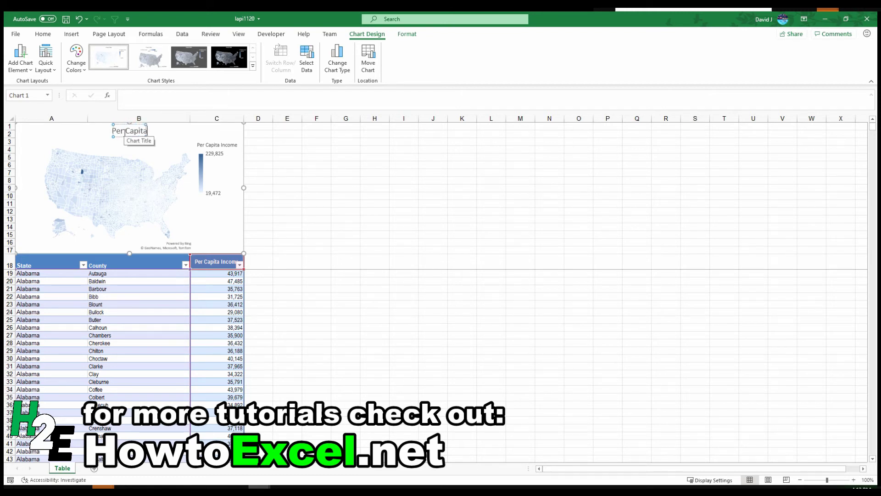
{"action": "left_click", "coordinate": [296, 203]}
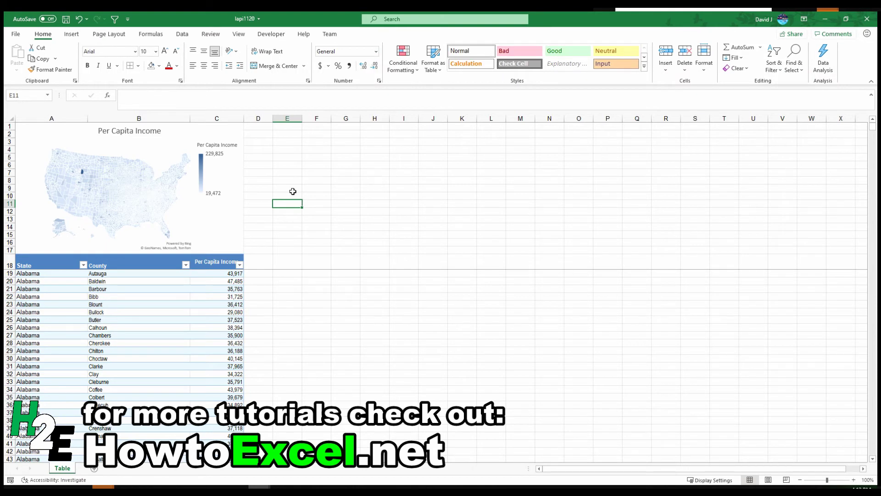
{"action": "left_click", "coordinate": [219, 321]}
Add a State slicer for Table1 and place it beside the map near D2
{"action": "left_click", "coordinate": [72, 34]}
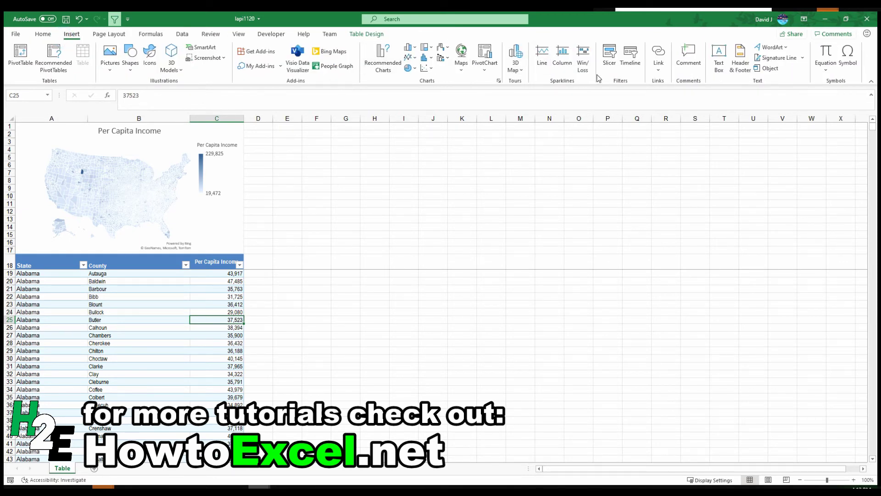
{"action": "left_click", "coordinate": [609, 56]}
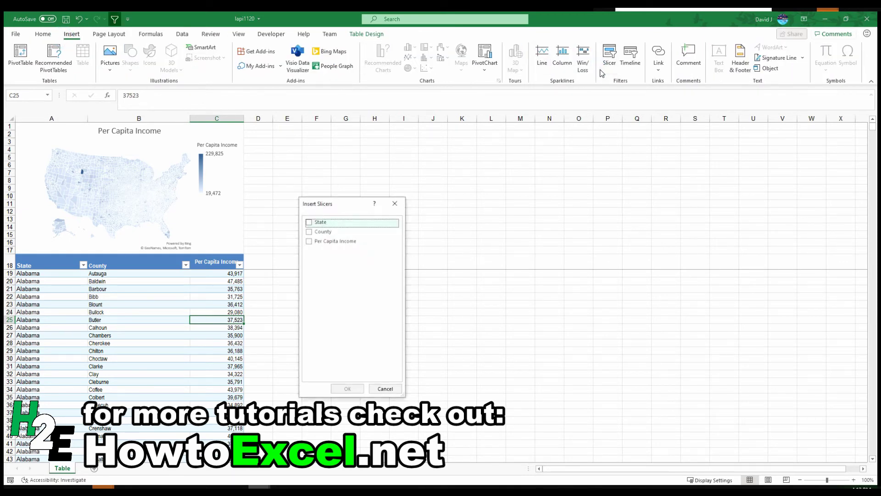
{"action": "left_click", "coordinate": [310, 223]}
{"action": "left_click", "coordinate": [356, 388]}
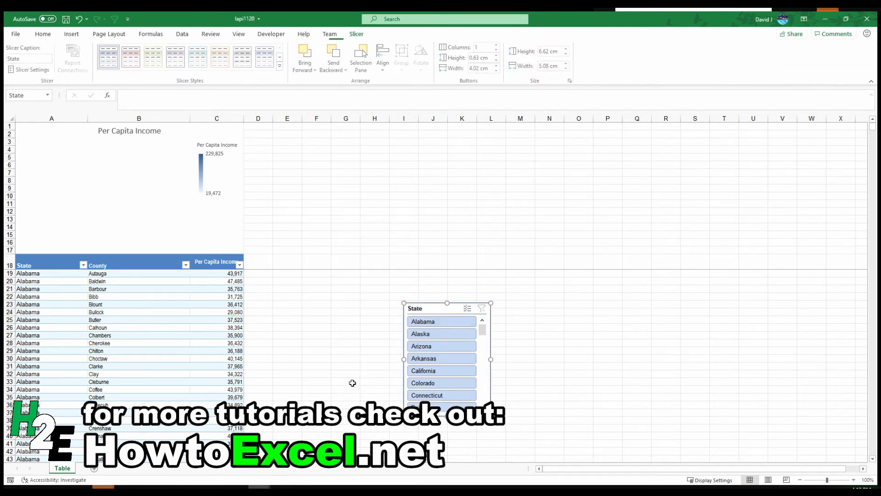
{"action": "left_click_drag", "start_coordinate": [424, 312], "coordinate": [270, 140]}
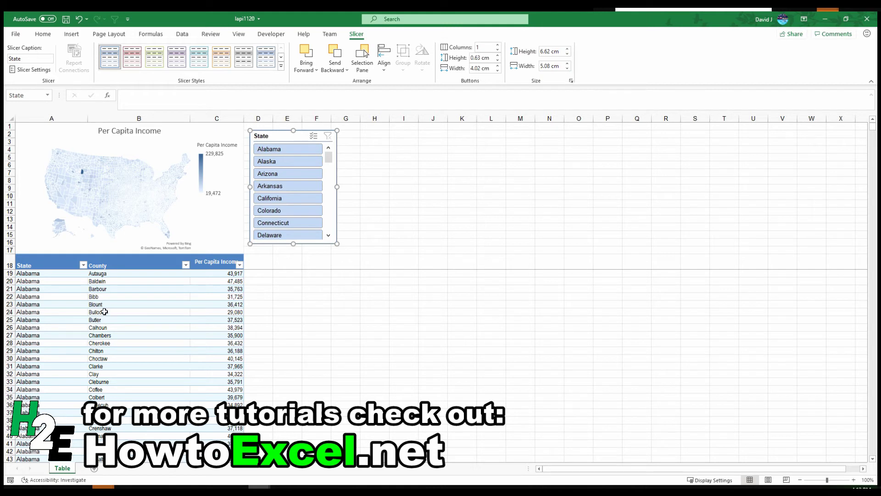
Filter by California, then Connecticut, and widen column C to show its header
{"action": "left_click", "coordinate": [270, 201]}
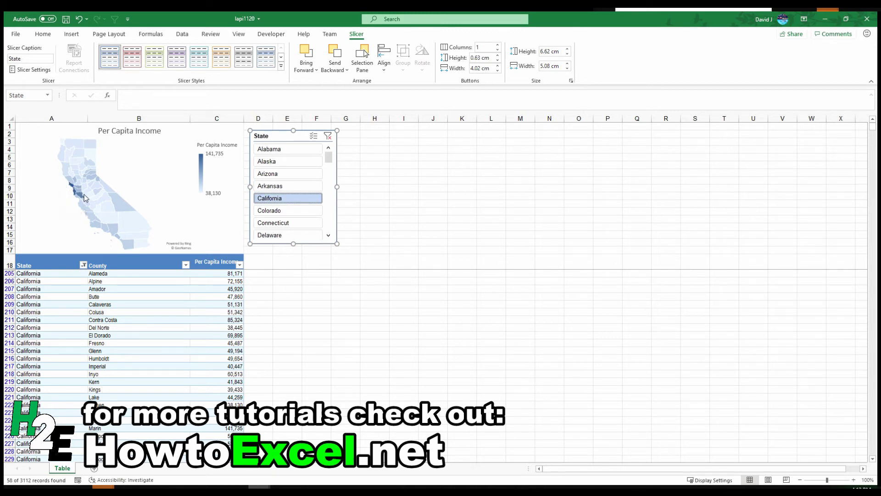
{"action": "mouse_move", "coordinate": [117, 201]}
{"action": "mouse_move", "coordinate": [74, 194]}
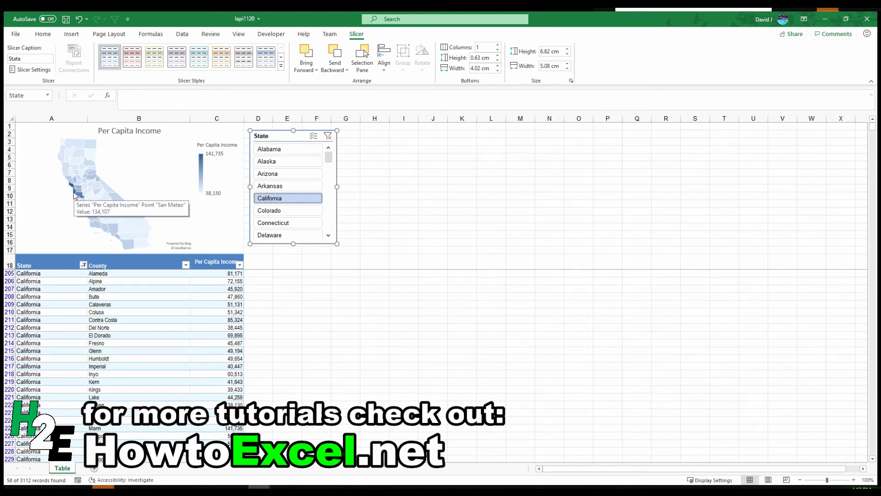
{"action": "left_click", "coordinate": [286, 222]}
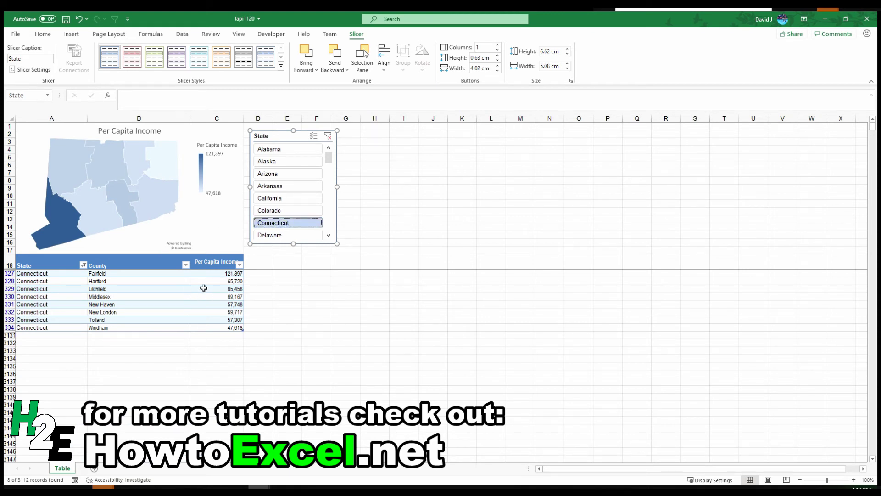
{"action": "left_click_drag", "start_coordinate": [240, 116], "coordinate": [255, 116]}
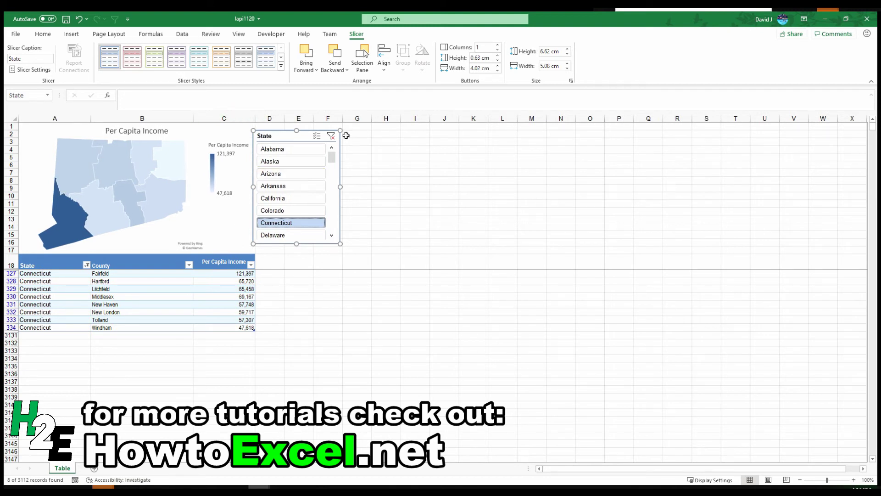
Filter the table and map to Alabama, showing 67 of 3112 records
{"action": "left_click", "coordinate": [303, 153]}
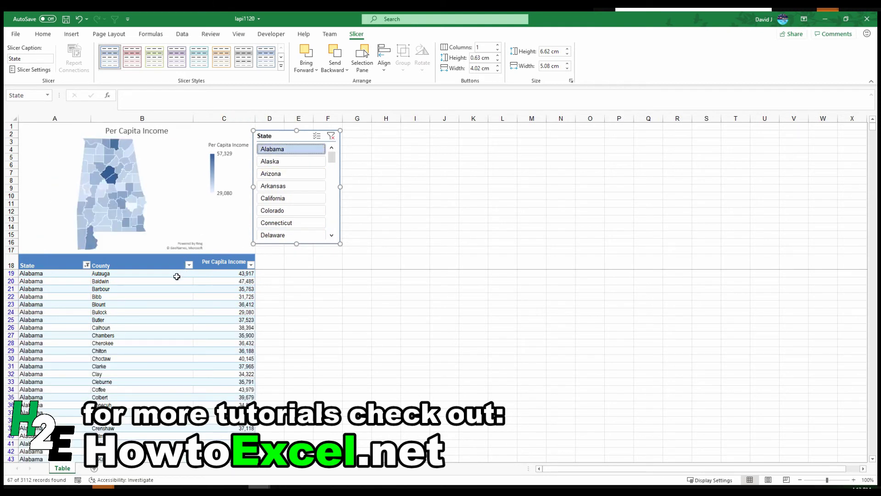
{"action": "scroll", "coordinate": [170, 313], "scroll_direction": "down", "scroll_amount": 4}
{"action": "left_click", "coordinate": [153, 350]}
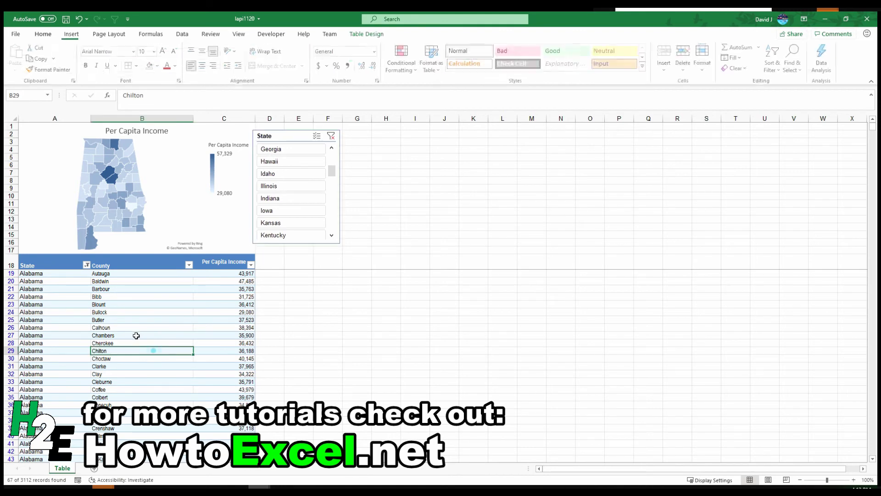
{"action": "scroll", "coordinate": [137, 335], "scroll_direction": "down", "scroll_amount": 3}
{"action": "scroll", "coordinate": [135, 335], "scroll_direction": "down", "scroll_amount": 16}
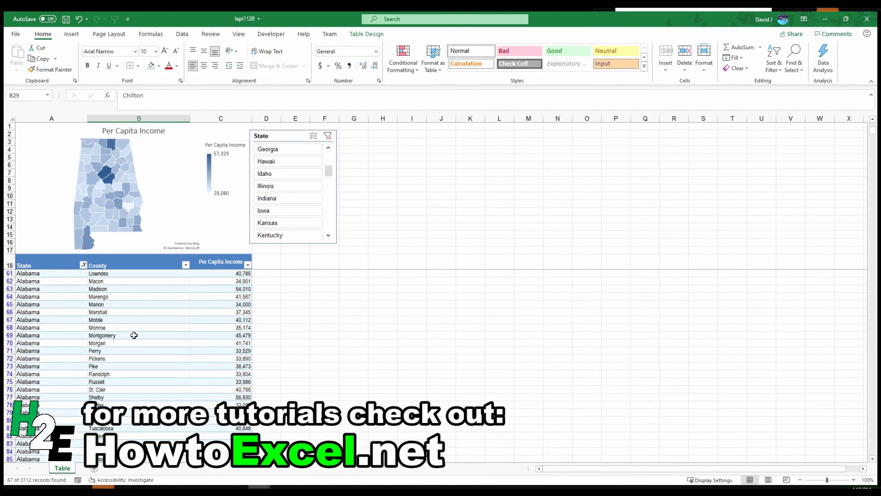
{"action": "scroll", "coordinate": [133, 335], "scroll_direction": "up", "scroll_amount": 19}
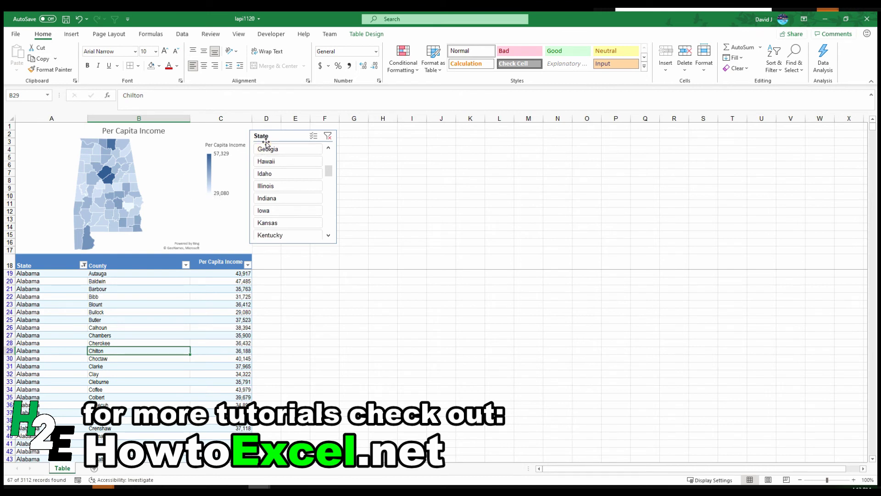
Clear the State slicer filter so Table1 and the map show all US counties
{"action": "left_click", "coordinate": [328, 136]}
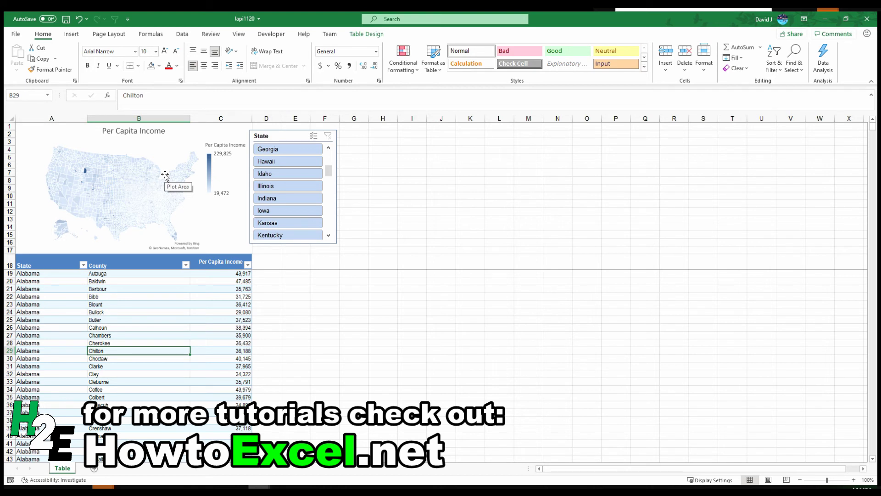
{"action": "left_click", "coordinate": [211, 289]}
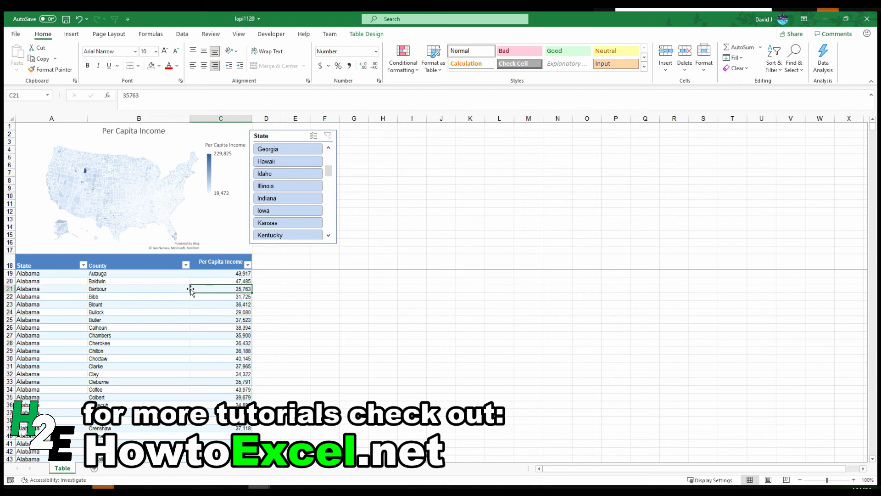
{"action": "left_click", "coordinate": [142, 278]}
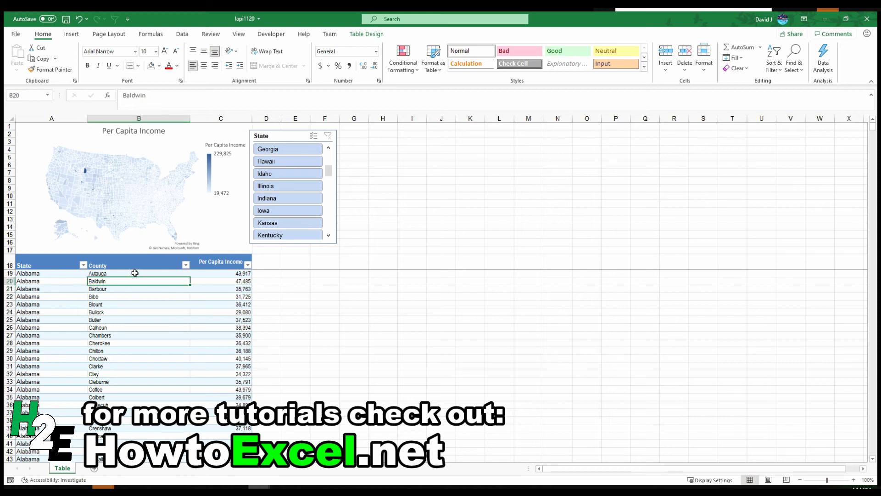